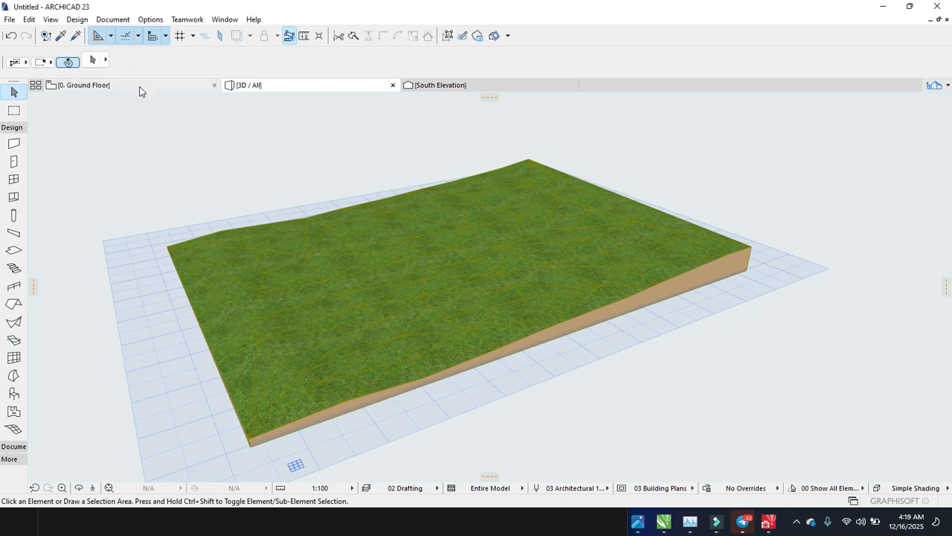
# - Examine the finished terrain mesh and its elevation labels in the ground floor plan, and its slope in 3D
pyautogui.click(142, 87)
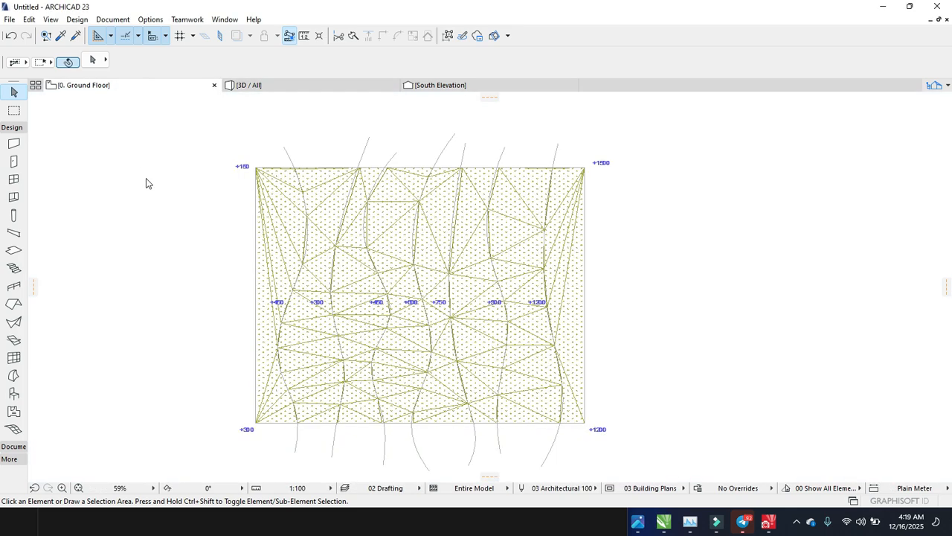
pyautogui.scroll(-1, 402, 298)
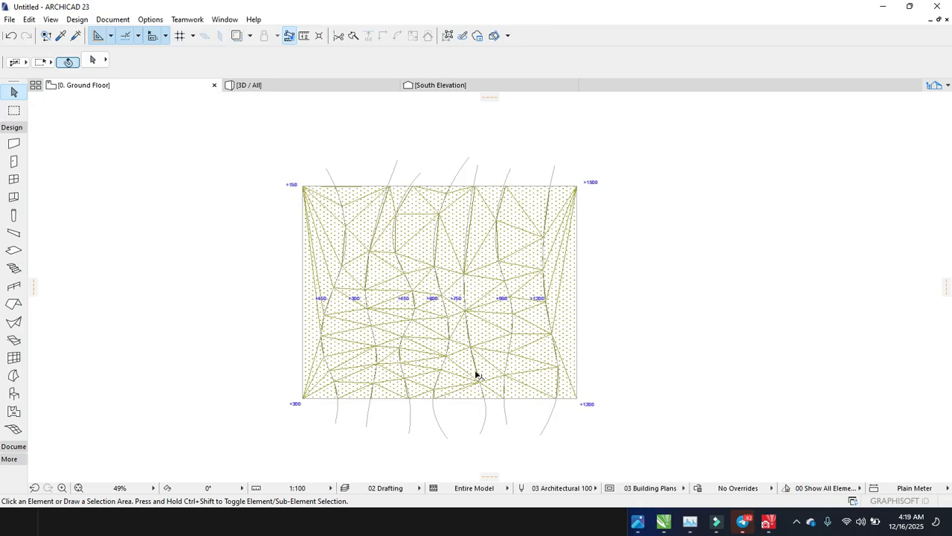
pyautogui.scroll(1, 479, 376)
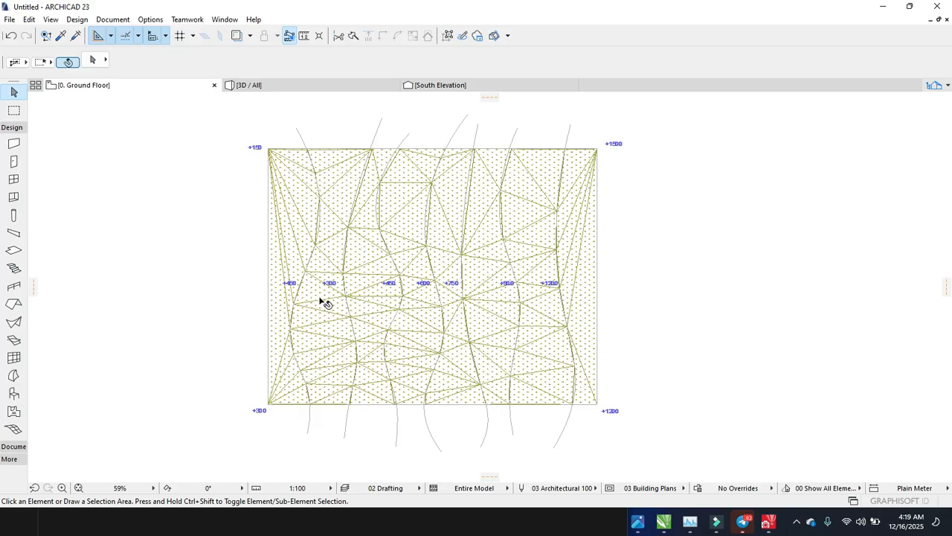
pyautogui.scroll(3, 305, 295)
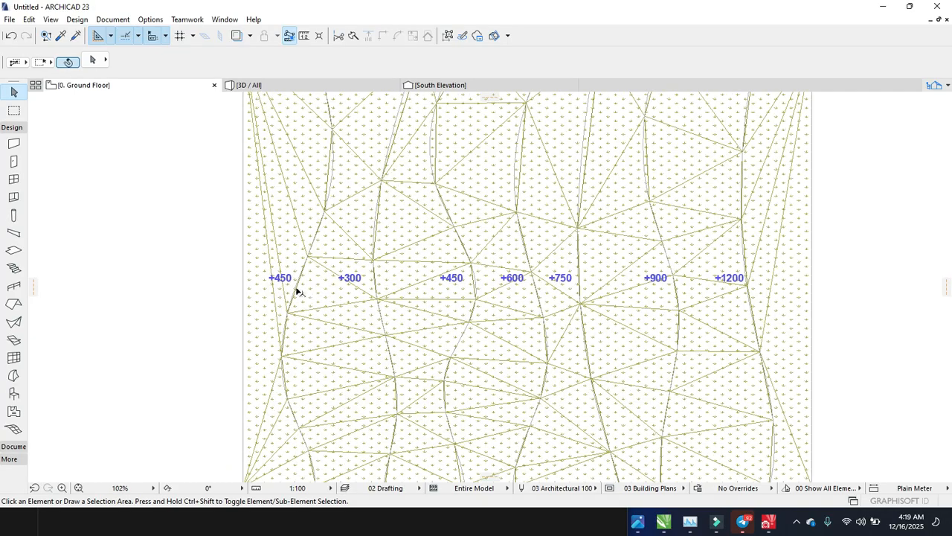
pyautogui.scroll(-2, 295, 289)
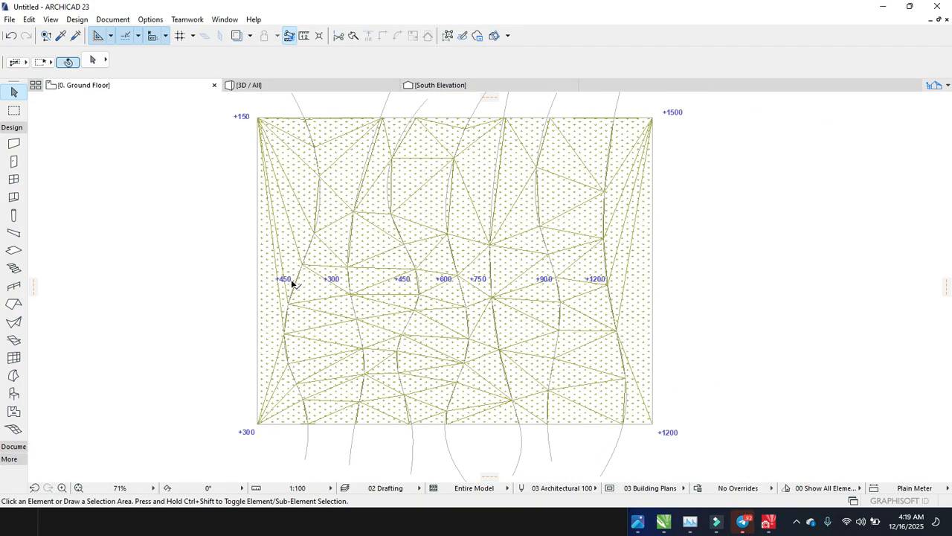
pyautogui.click(417, 157)
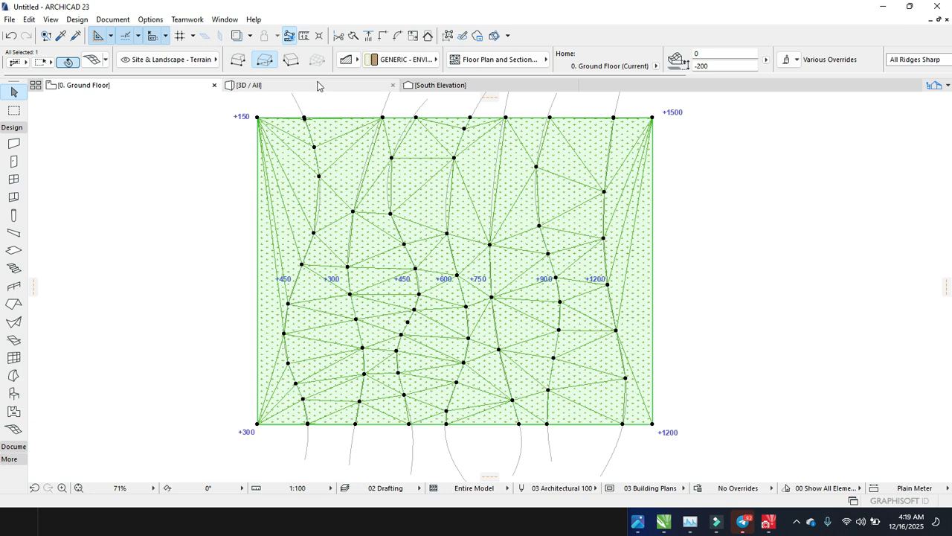
pyautogui.click(320, 85)
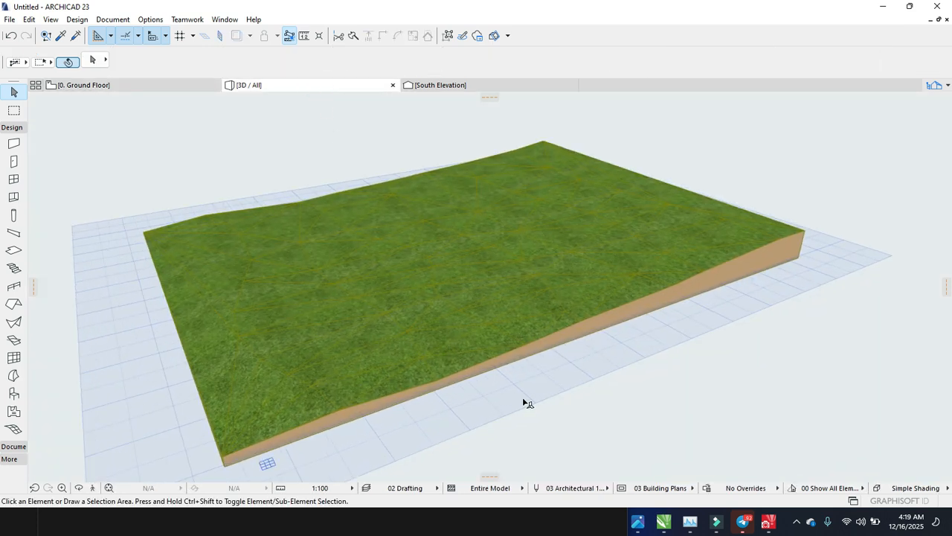
pyautogui.rightClick(593, 393)
pyautogui.click(635, 334)
pyautogui.moveTo(493, 317); pyautogui.dragTo(419, 323)
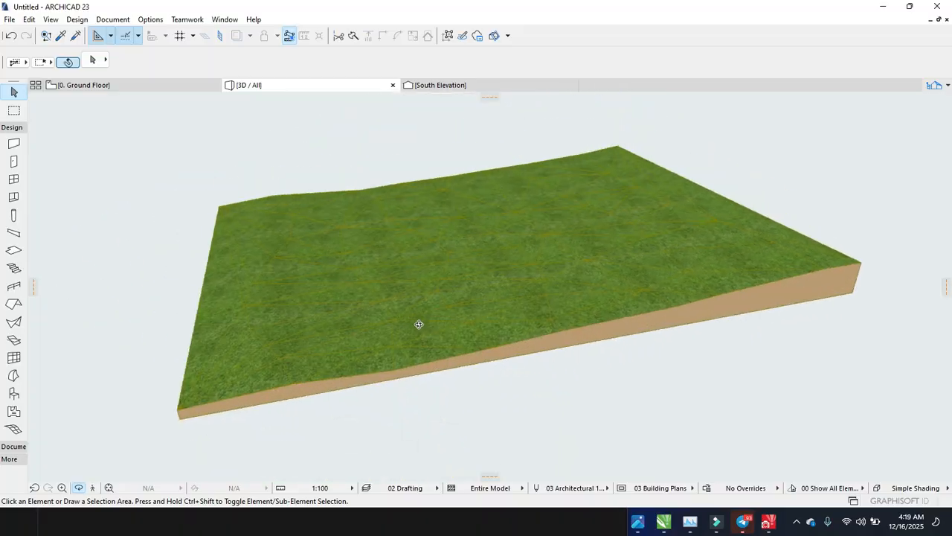
# - Bring up the bare contour drawing with its rectangular boundary and elevation labels in the ground floor plan
pyautogui.click(141, 85)
pyautogui.click(363, 191)
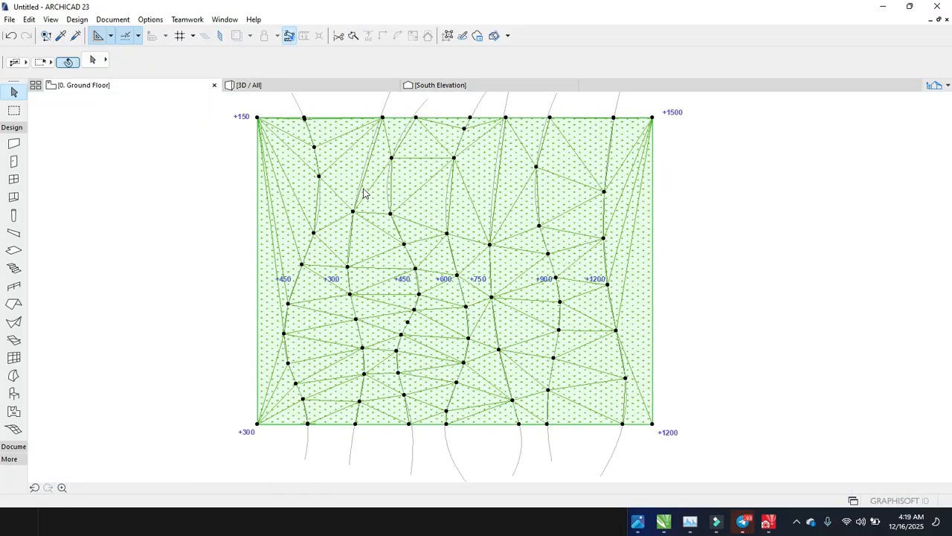
pyautogui.scroll(-3, 827, 241)
pyautogui.click(823, 241)
pyautogui.moveTo(800, 258); pyautogui.dragTo(604, 162, button='middle')
pyautogui.moveTo(636, 235); pyautogui.dragTo(639, 96, button='middle')
pyautogui.scroll(4, 543, 372)
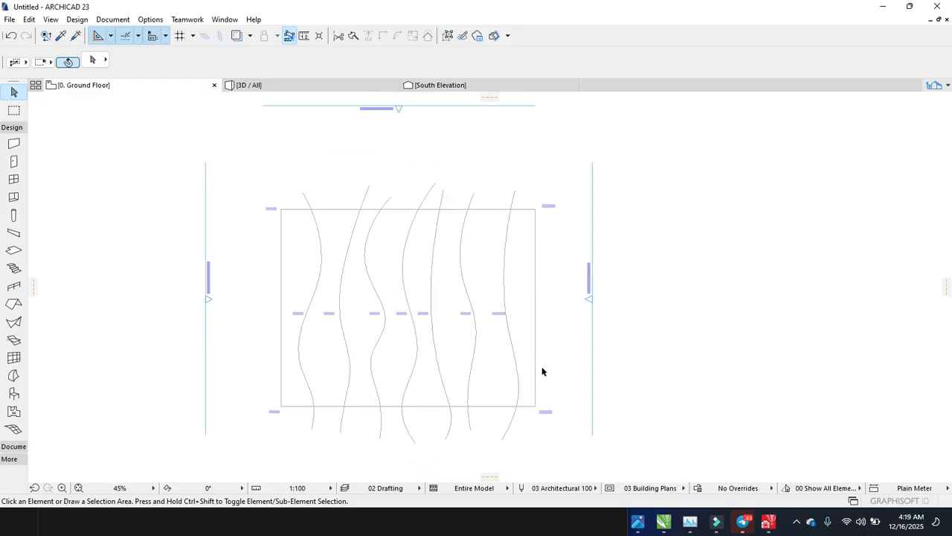
pyautogui.moveTo(521, 357); pyautogui.dragTo(574, 364, button='middle')
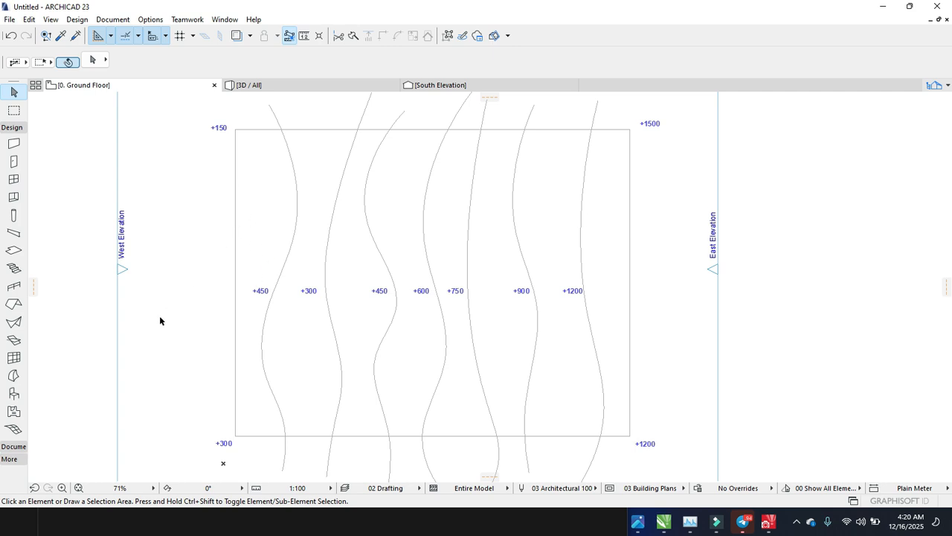
# - Inspect the rectangular site boundary and the westernmost contour spline by selecting each one, and clear the selection
pyautogui.click(237, 146)
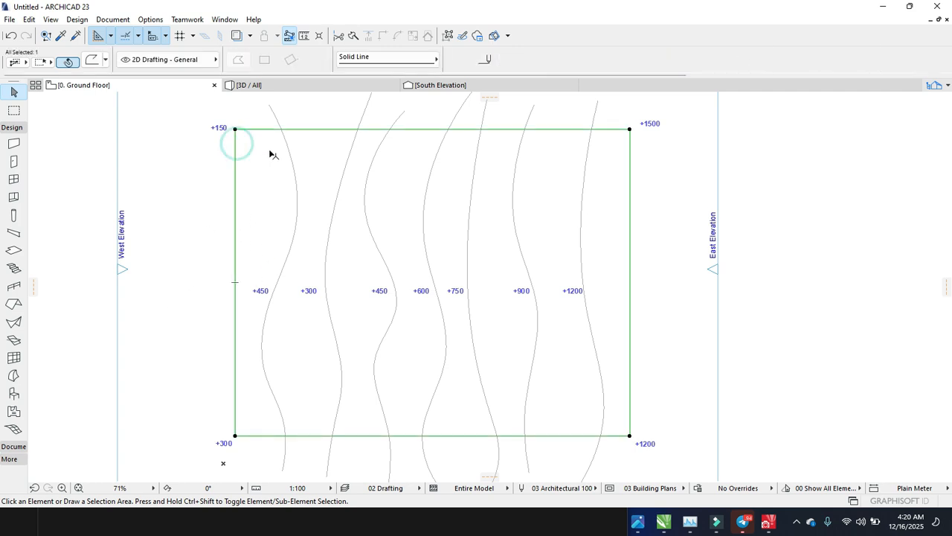
pyautogui.click(291, 153)
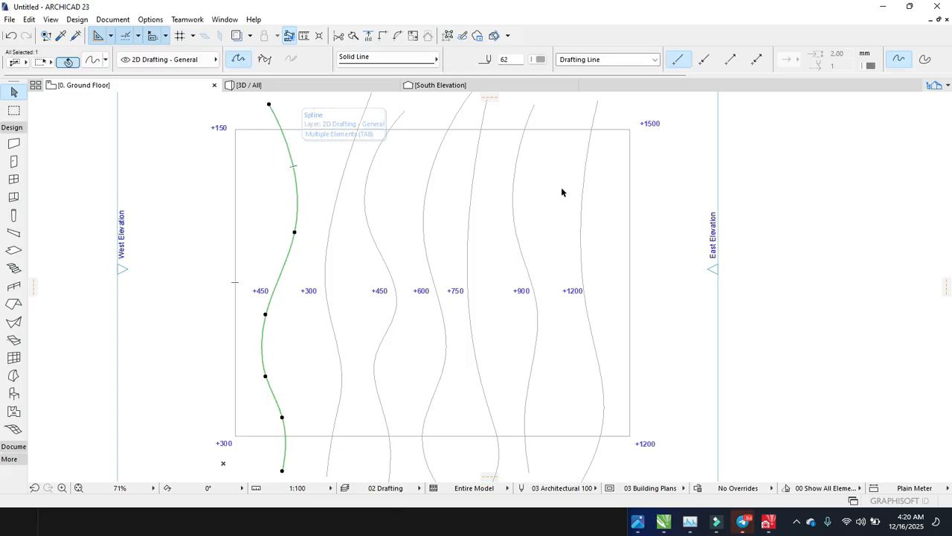
pyautogui.click(211, 236)
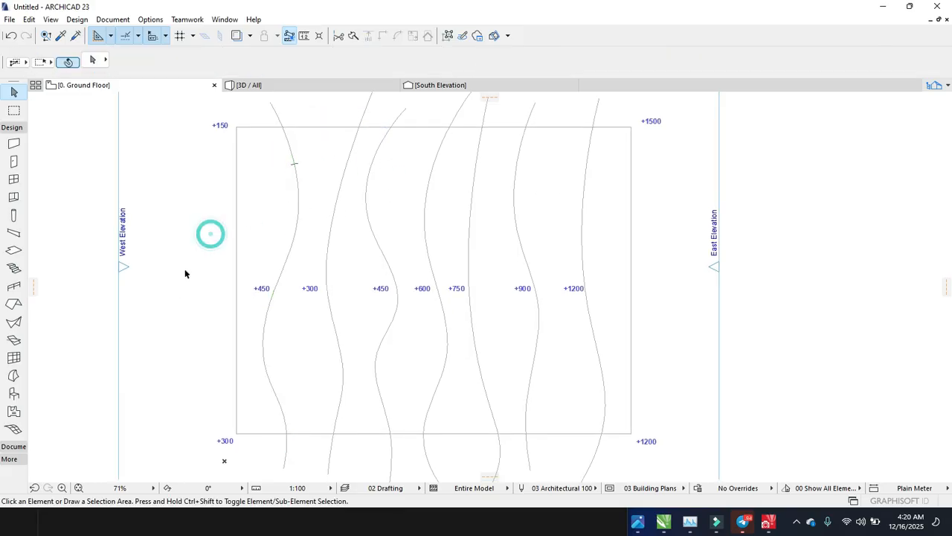
# - Create a terrain mesh from the rectangular site boundary using the Mesh tool and Magic Wand
pyautogui.click(13, 430)
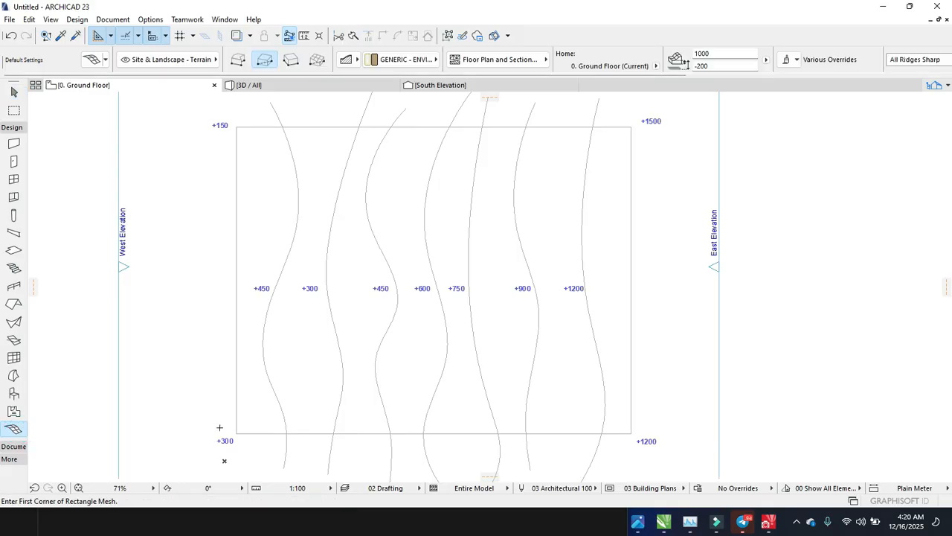
pyautogui.press('space')
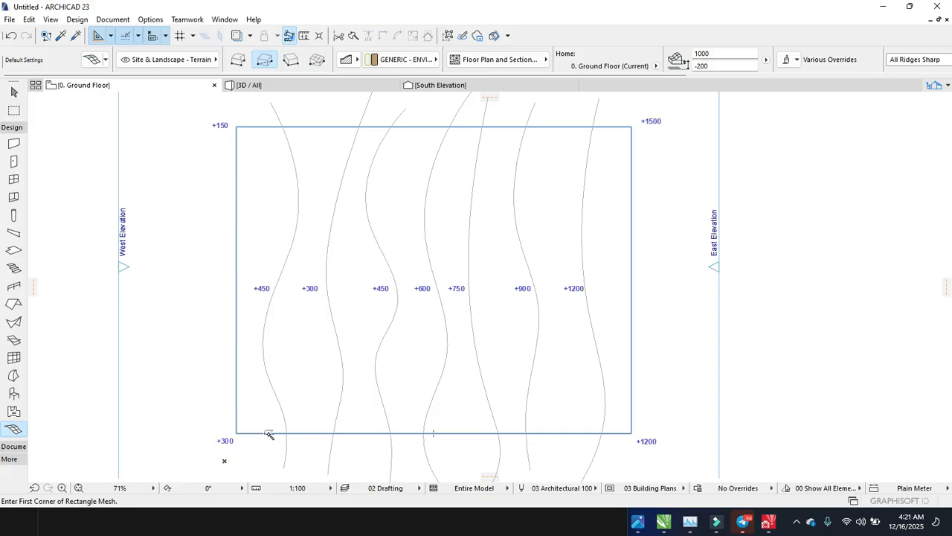
pyautogui.click(270, 435)
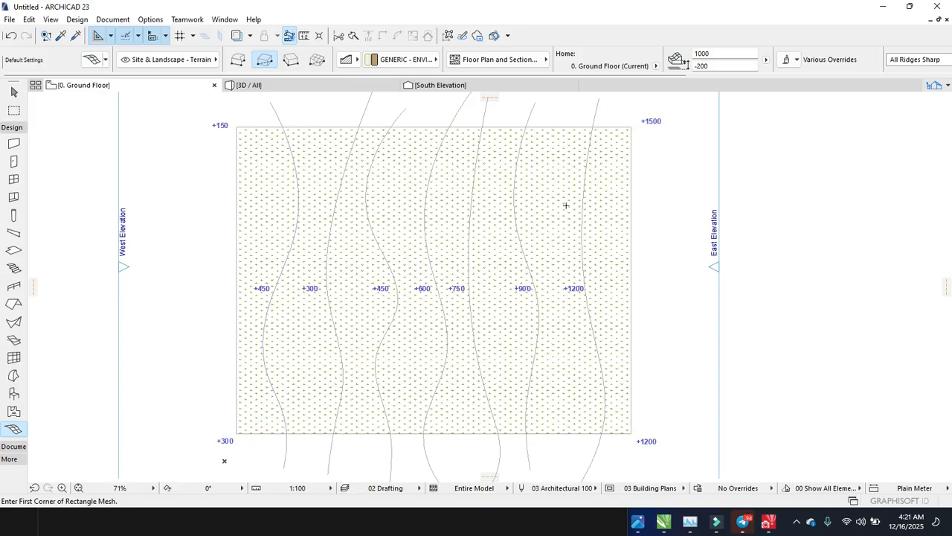
# - Examine the new flat mesh beside the finished sloped terrain from several angles in the 3D view
pyautogui.click(351, 85)
pyautogui.scroll(-5, 266, 201)
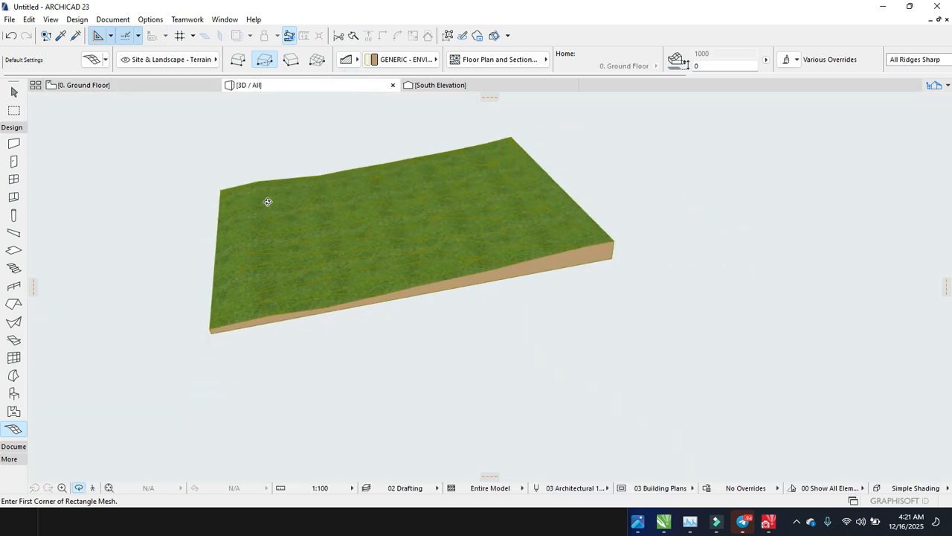
pyautogui.scroll(-4, 491, 239)
pyautogui.moveTo(537, 343); pyautogui.dragTo(525, 302, button='middle')
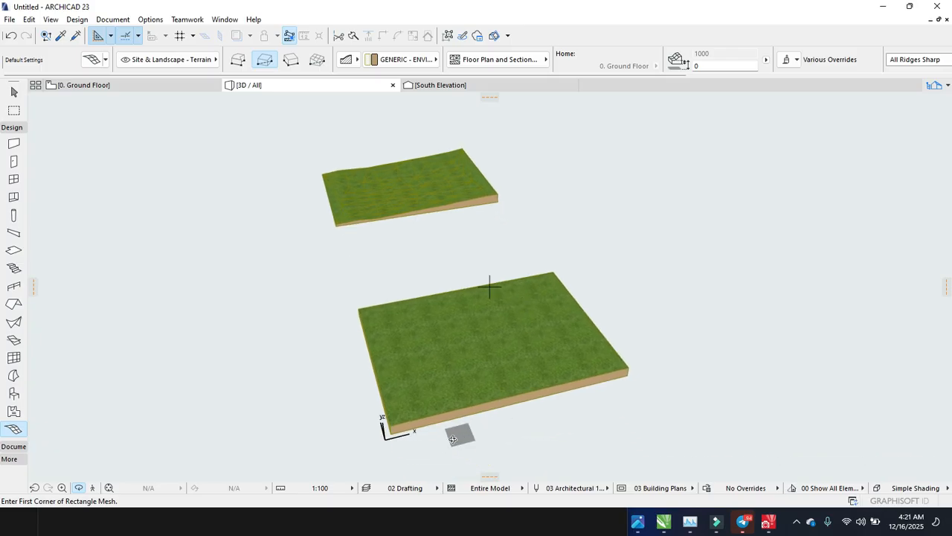
pyautogui.keyDown('shift'); pyautogui.moveTo(453, 438); pyautogui.dragTo(512, 401, button='middle'); pyautogui.keyUp('shift')
pyautogui.scroll(1, 512, 401)
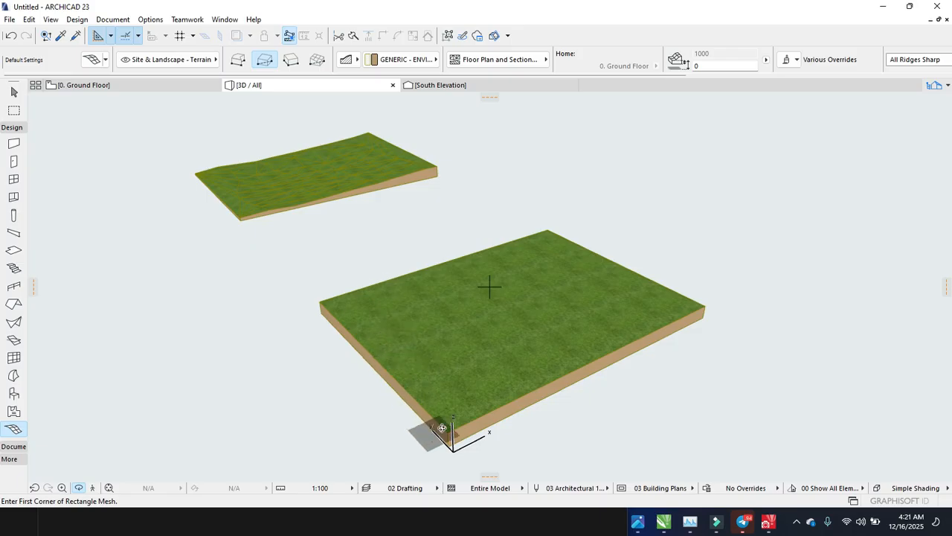
pyautogui.keyDown('shift'); pyautogui.moveTo(444, 430); pyautogui.dragTo(448, 395, button='middle'); pyautogui.keyUp('shift')
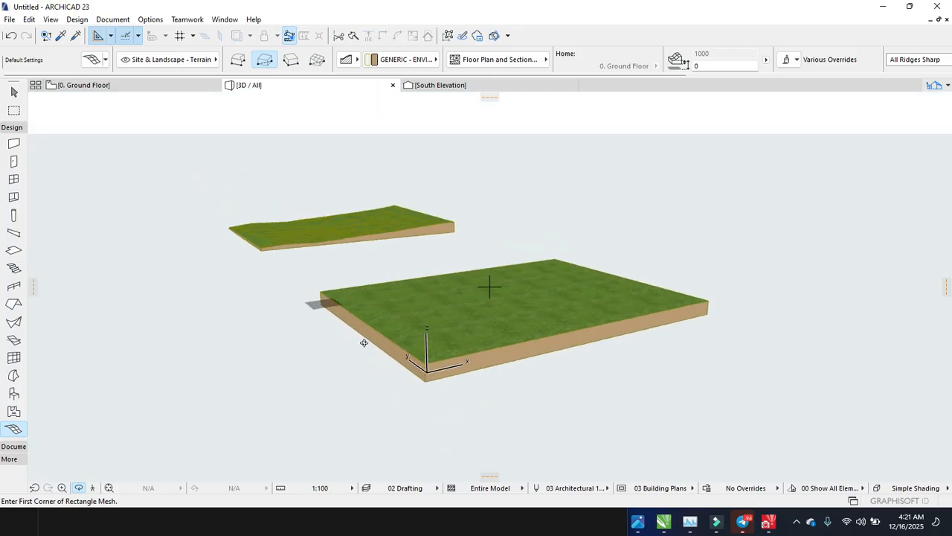
pyautogui.keyDown('shift'); pyautogui.moveTo(407, 352); pyautogui.dragTo(404, 389, button='middle'); pyautogui.keyUp('shift')
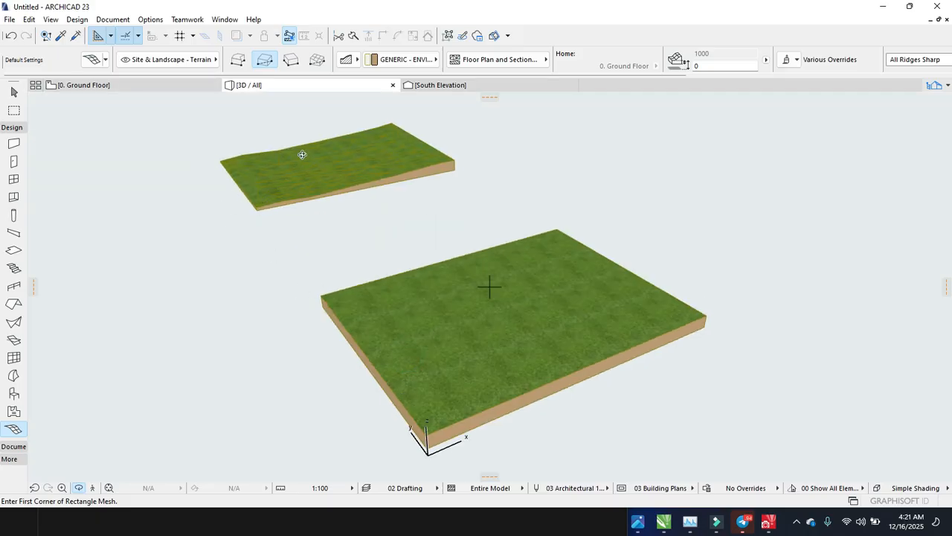
pyautogui.scroll(2, 303, 153)
pyautogui.scroll(-1, 441, 378)
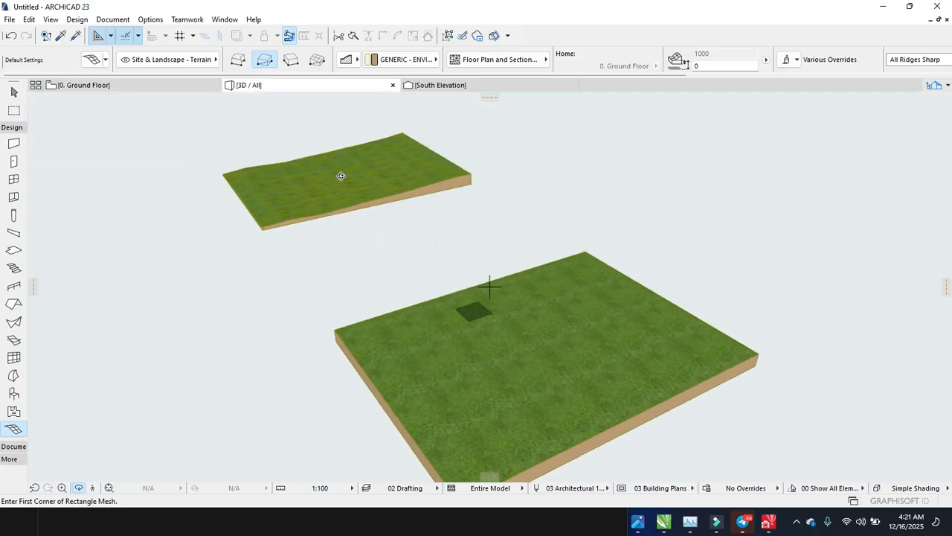
# - Check the new mesh against the contour splines in the ground floor plan, selecting and deselecting it
pyautogui.click(160, 85)
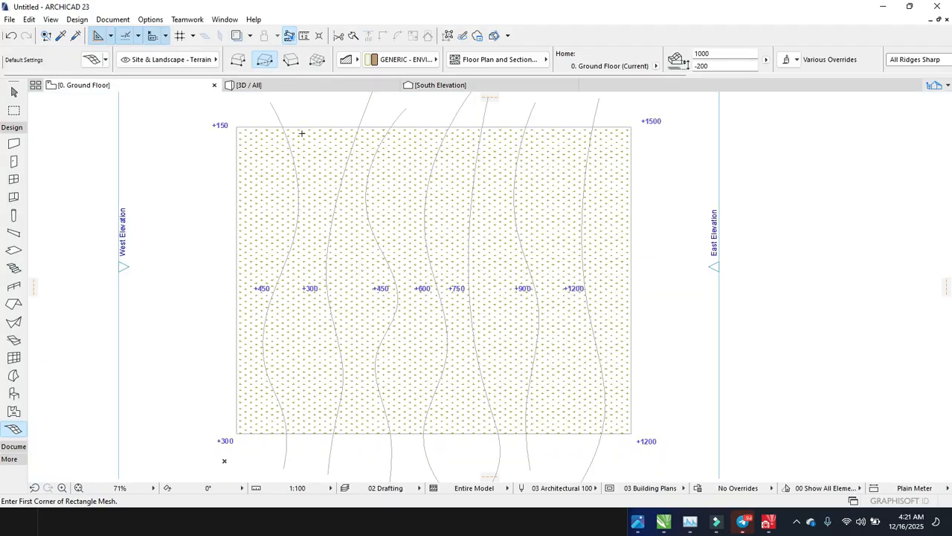
pyautogui.scroll(2, 270, 292)
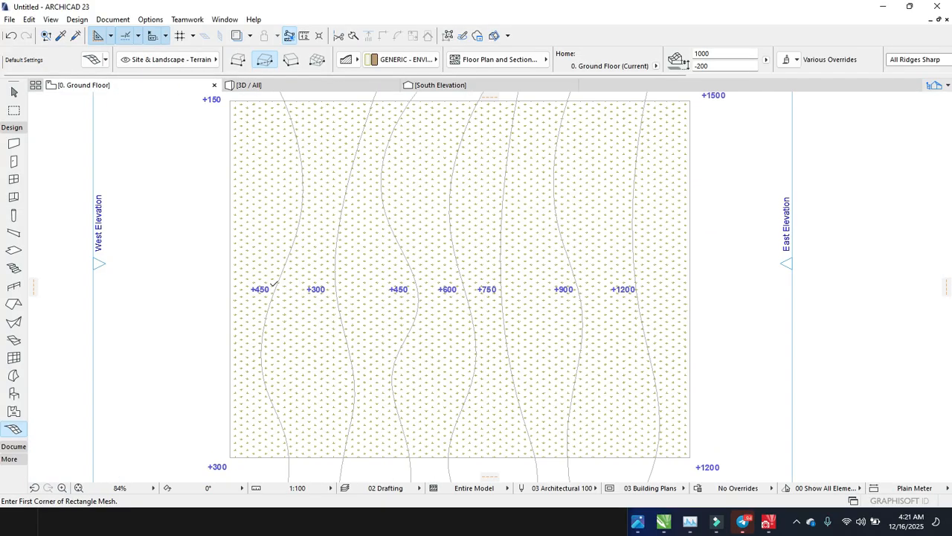
pyautogui.scroll(-1, 230, 259)
pyautogui.scroll(-1, 387, 277)
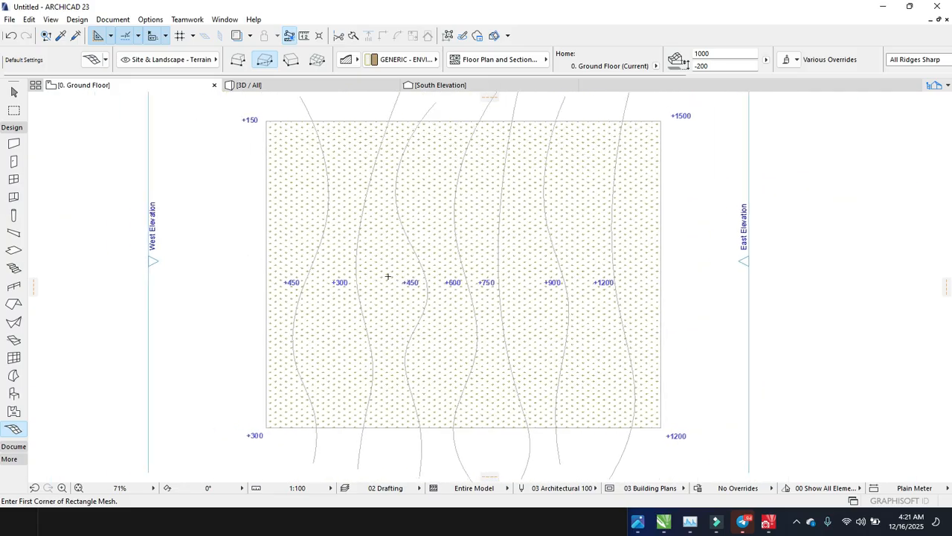
pyautogui.press('Escape')
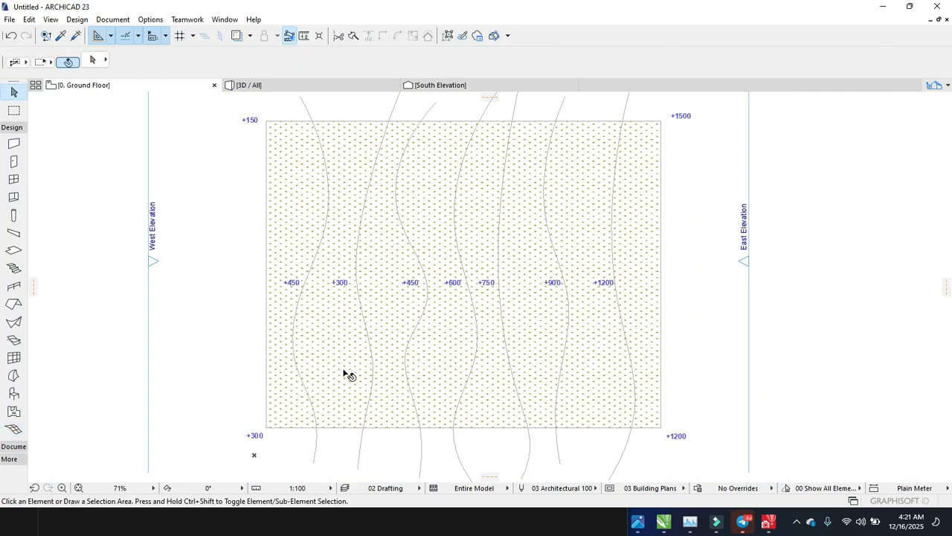
pyautogui.click(346, 372)
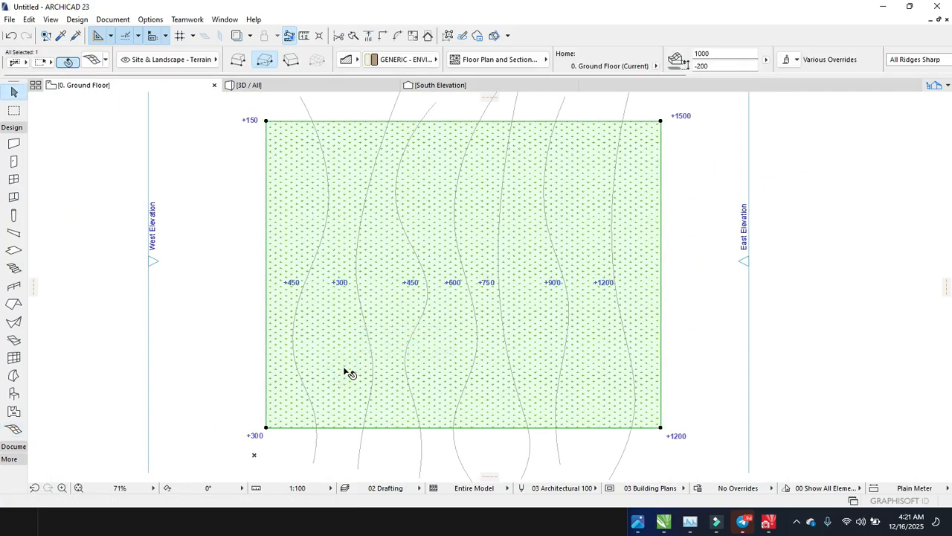
pyautogui.press('Escape')
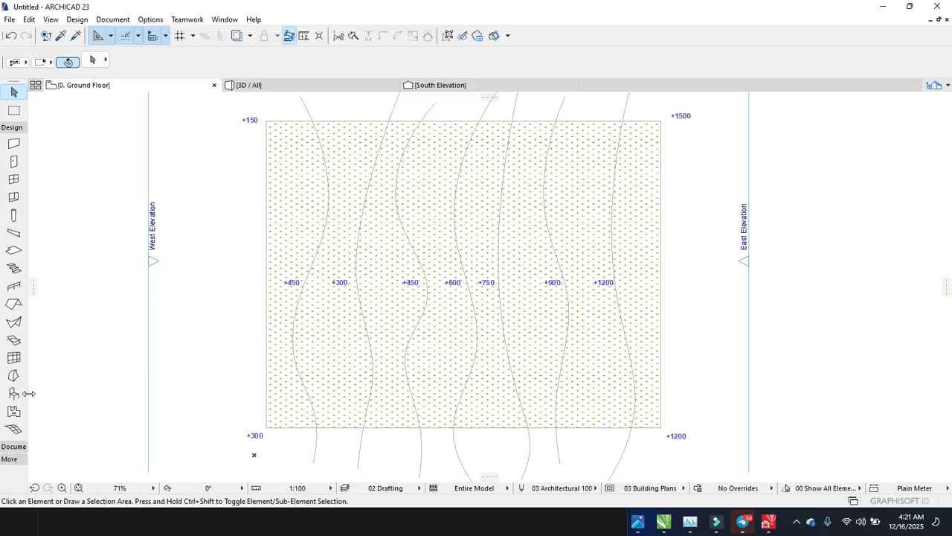
pyautogui.click(14, 431)
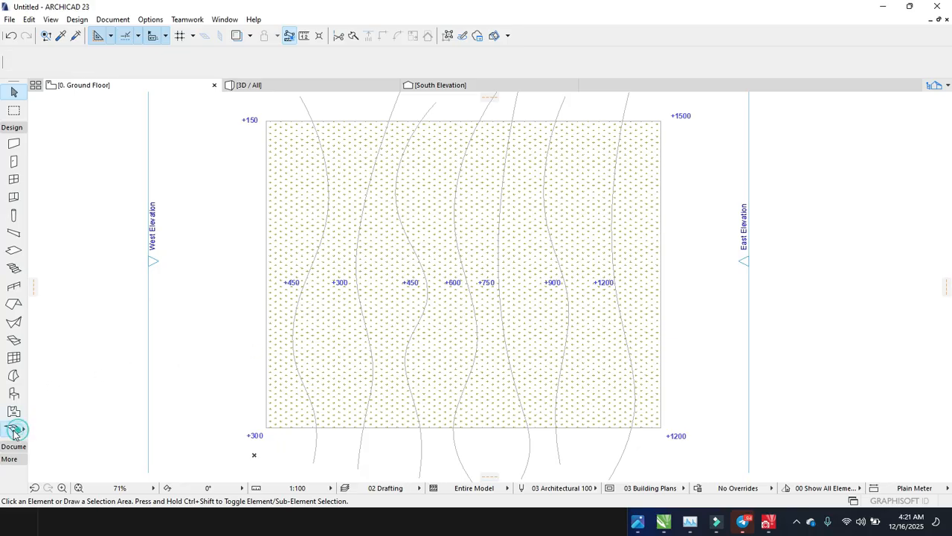
pyautogui.click(267, 425)
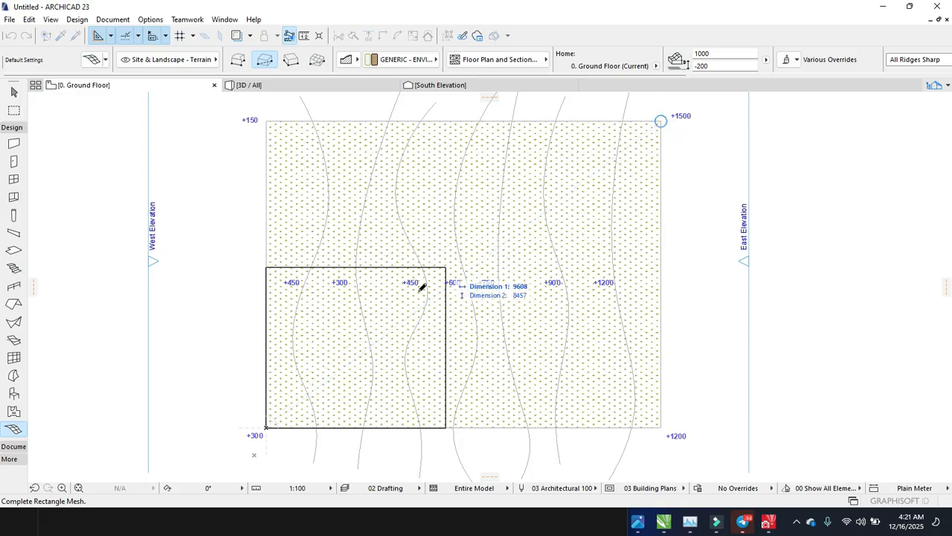
pyautogui.click(366, 402)
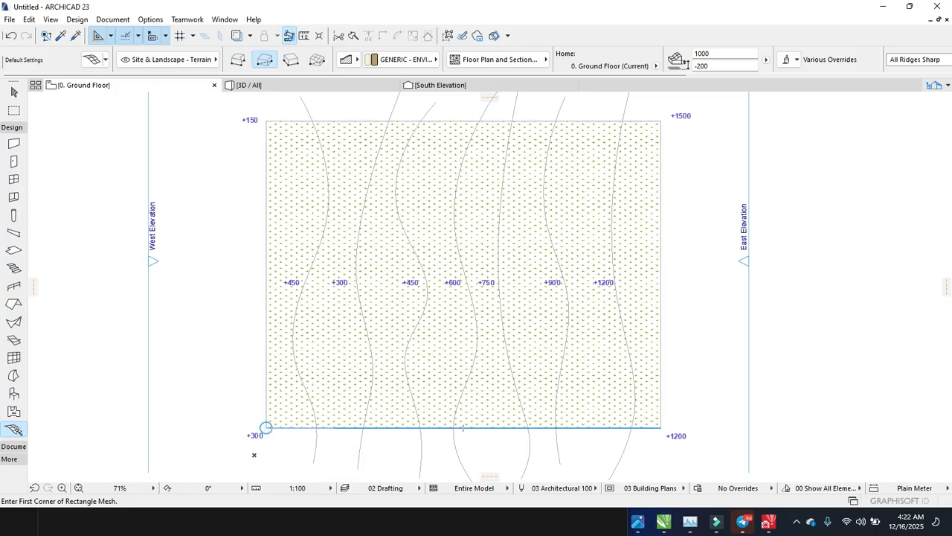
pyautogui.press('Escape')
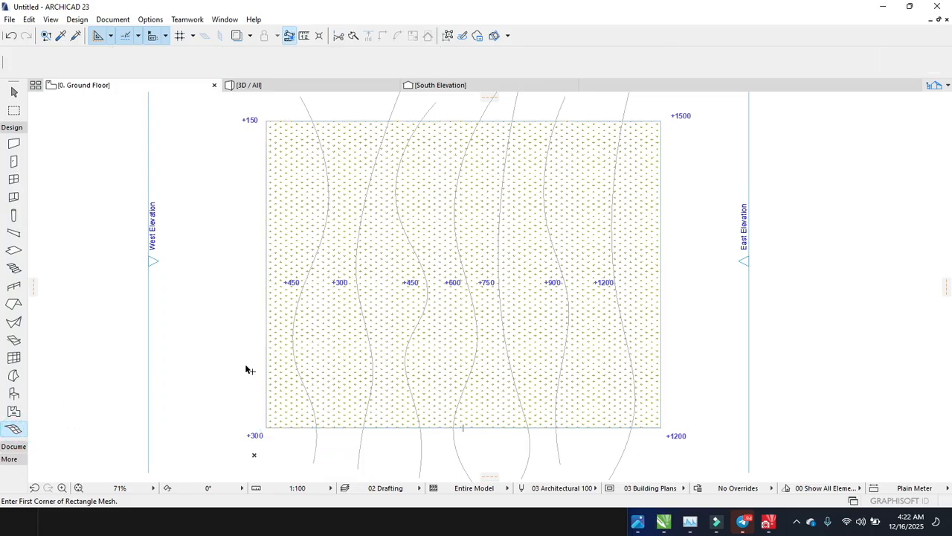
# - Pick up the flat mesh's settings and add the westernmost contour spline to it as new points, fitted to user ridges
pyautogui.click(335, 358)
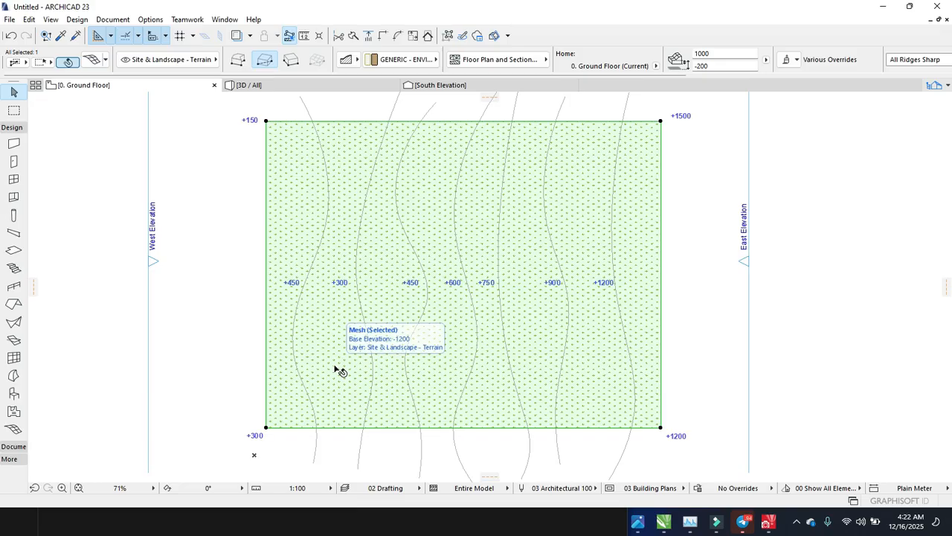
pyautogui.press('alt')
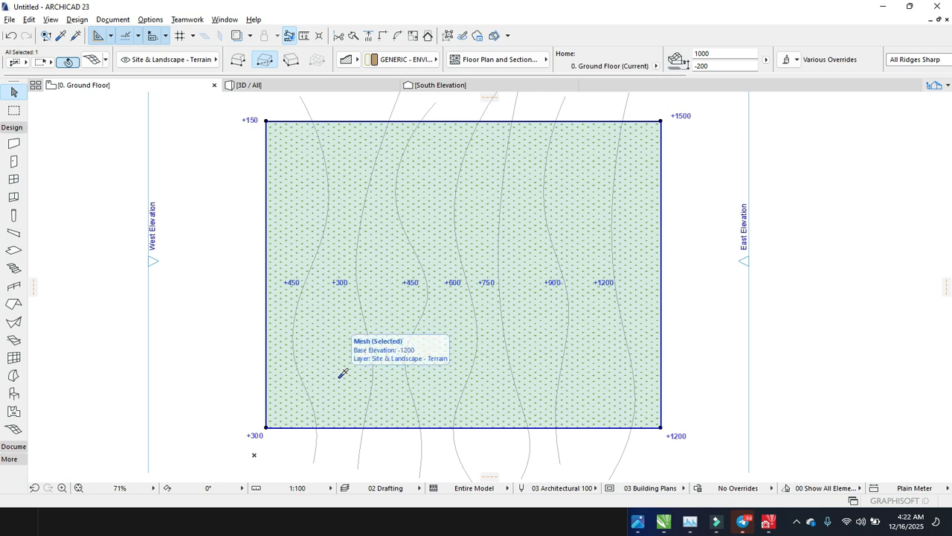
pyautogui.keyDown('alt'); pyautogui.click(344, 375); pyautogui.keyUp('alt')
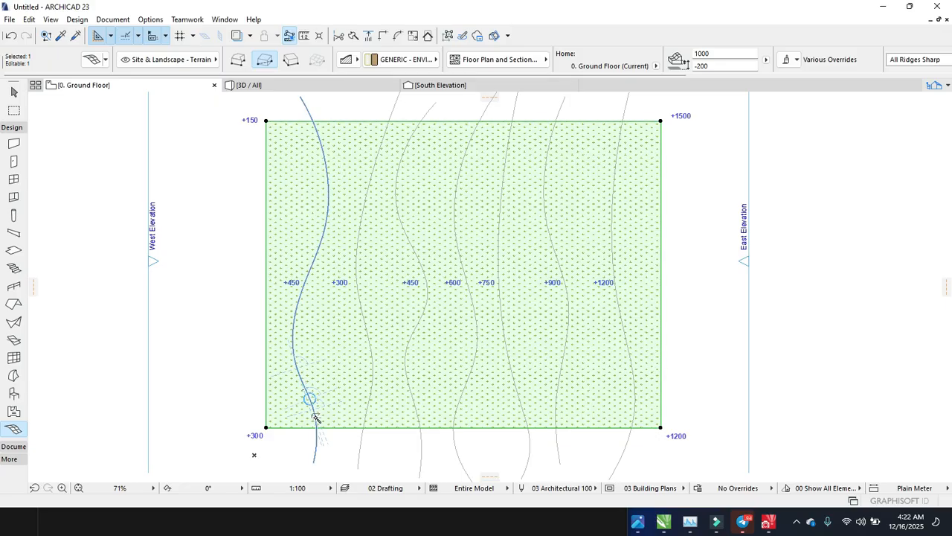
pyautogui.click(315, 416)
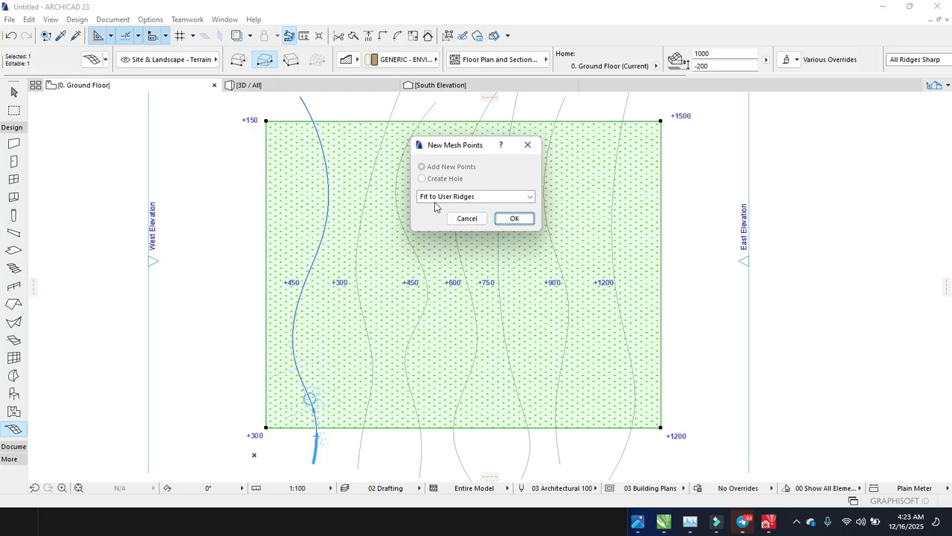
pyautogui.click(512, 219)
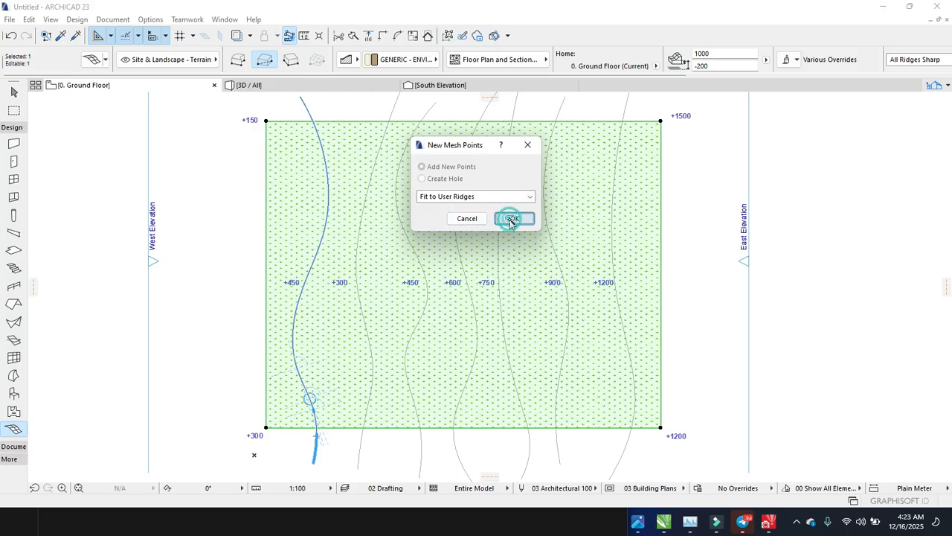
# - Add the second, third and fourth contour splines from the west to the mesh as points fitted to user ridges
pyautogui.click(374, 375)
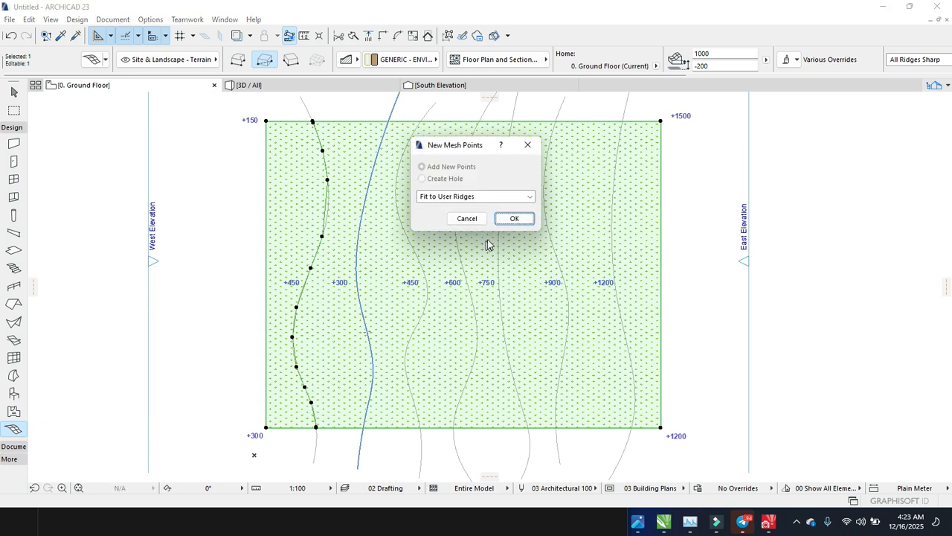
pyautogui.click(513, 219)
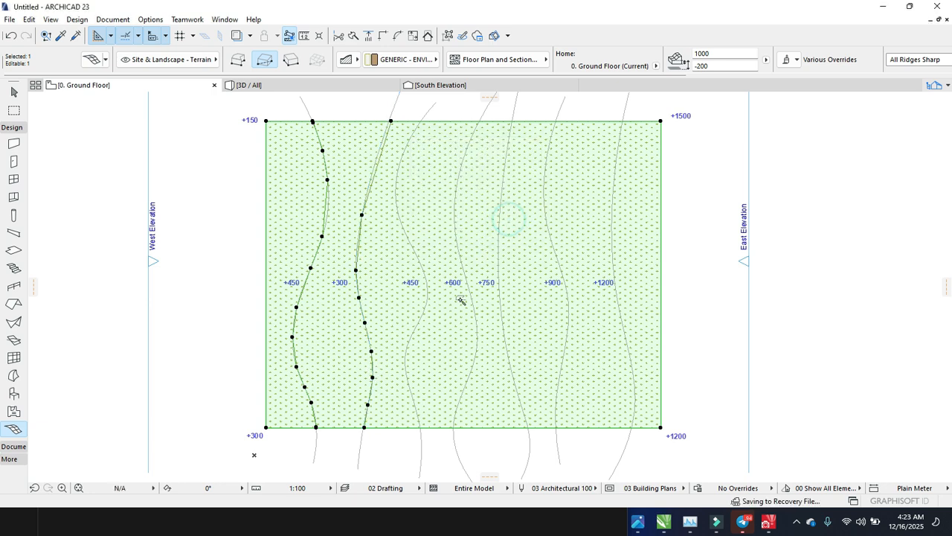
pyautogui.click(414, 333)
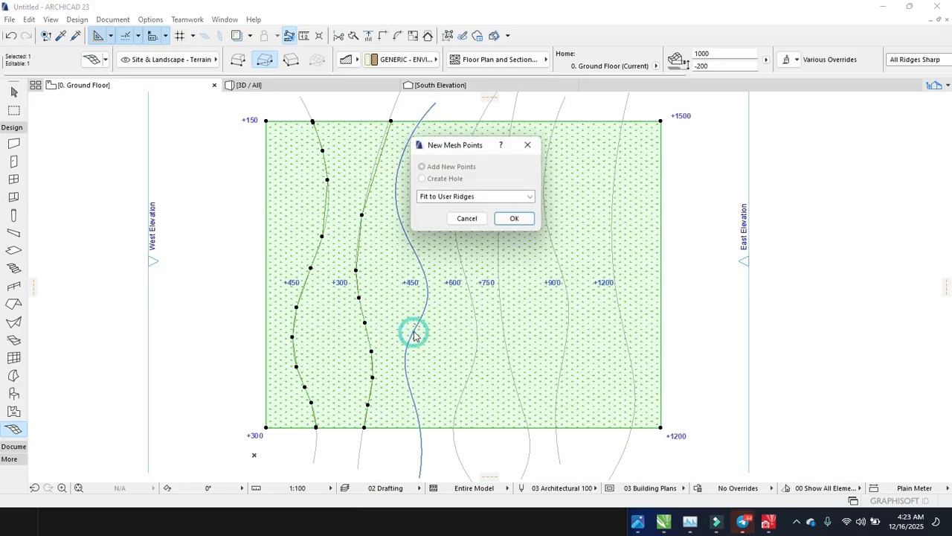
pyautogui.click(505, 222)
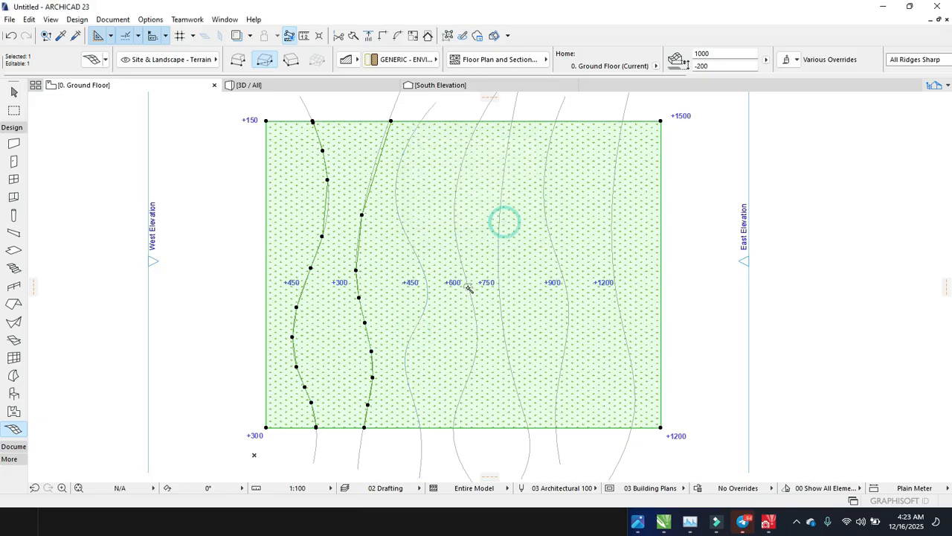
pyautogui.click(475, 345)
pyautogui.click(512, 219)
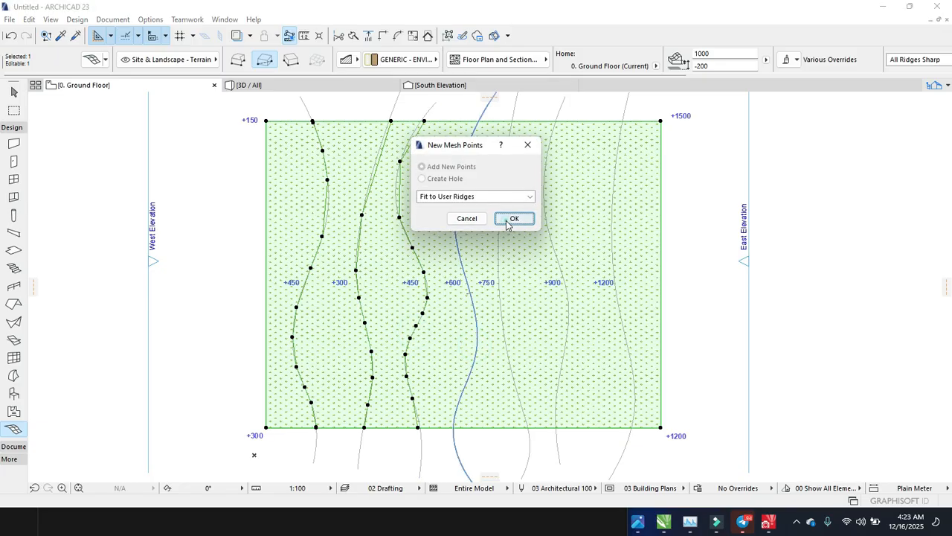
# - Add the remaining three eastern contour splines to the mesh as points fitted to user ridges, and clear the selection
pyautogui.click(505, 327)
pyautogui.click(512, 216)
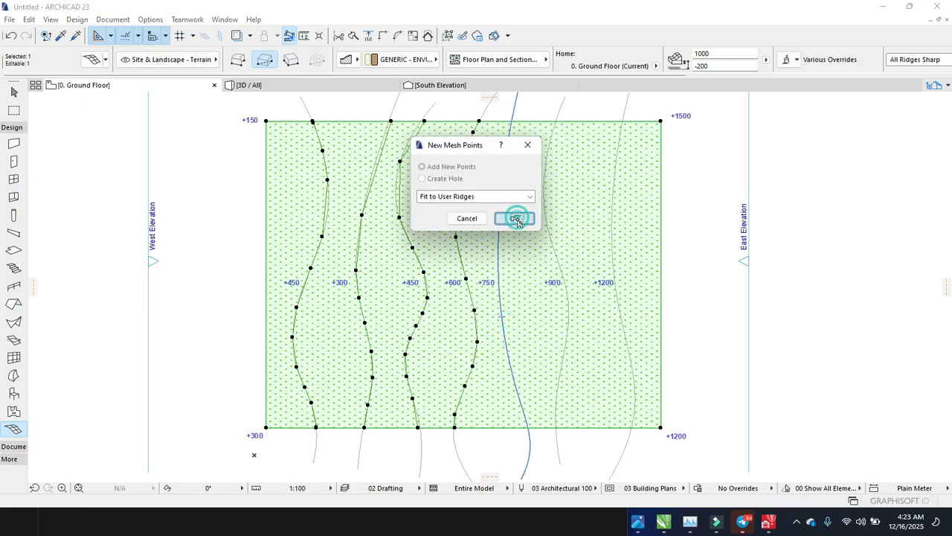
pyautogui.click(567, 346)
pyautogui.click(514, 216)
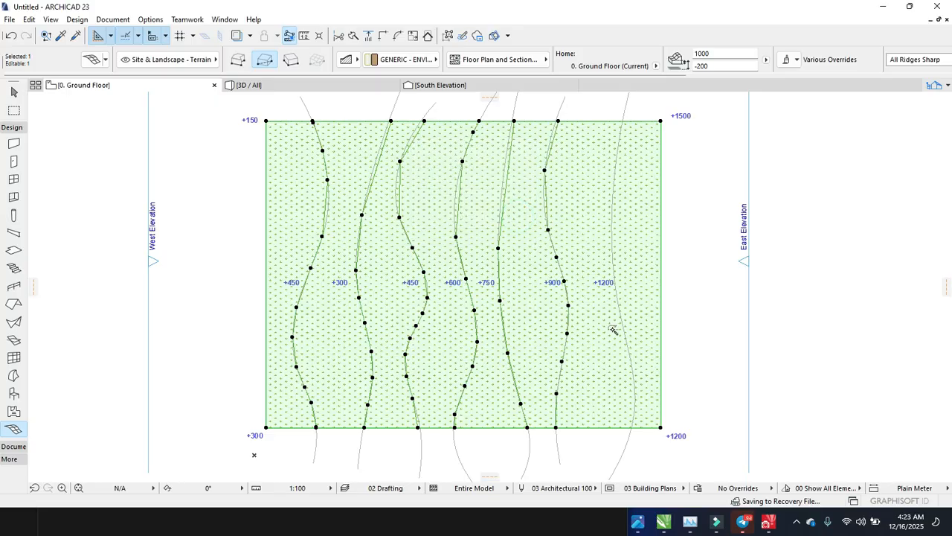
pyautogui.click(629, 362)
pyautogui.click(514, 218)
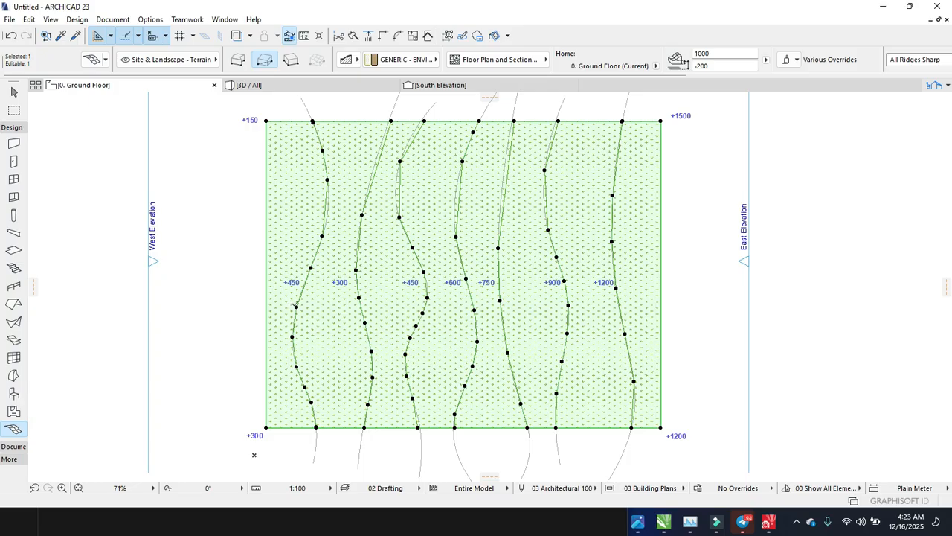
pyautogui.press('Escape')
pyautogui.press('Escape')
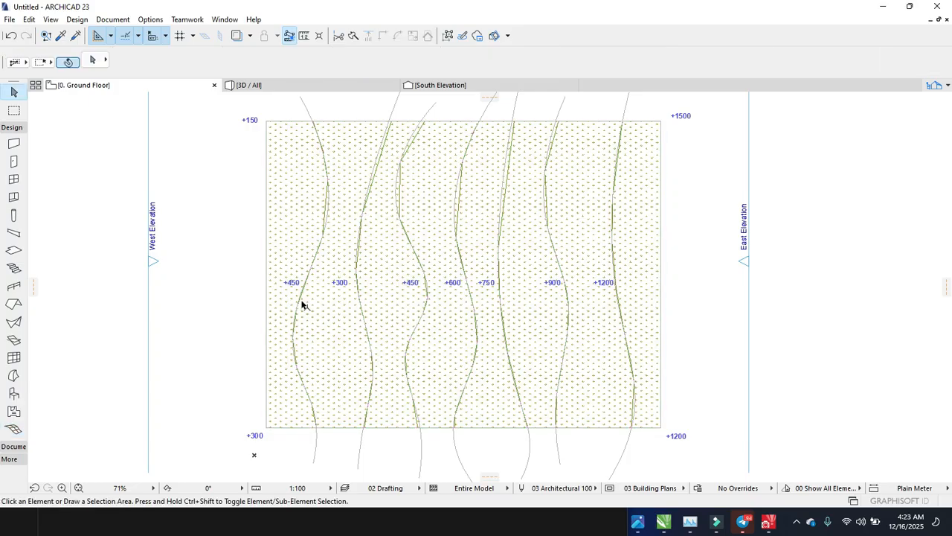
# - Examine the still flat mesh in the 3D view and reselect it in the ground floor plan
pyautogui.click(339, 89)
pyautogui.moveTo(497, 382); pyautogui.dragTo(385, 355)
pyautogui.click(119, 87)
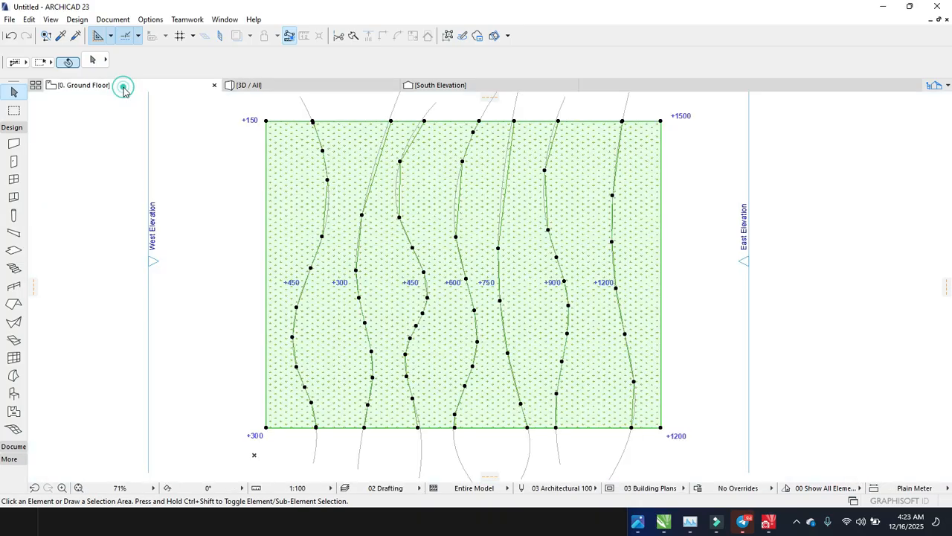
pyautogui.click(341, 344)
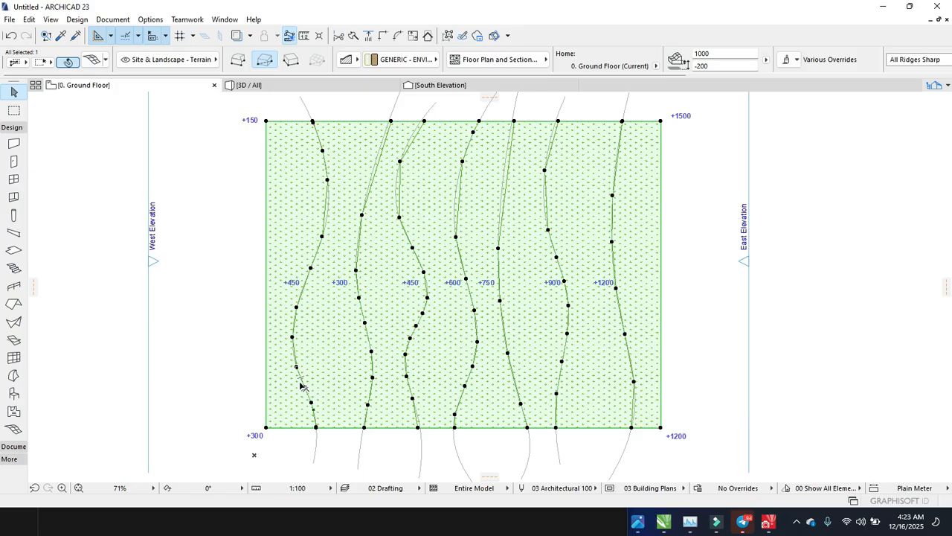
pyautogui.click(297, 308)
pyautogui.doubleClick(296, 308)
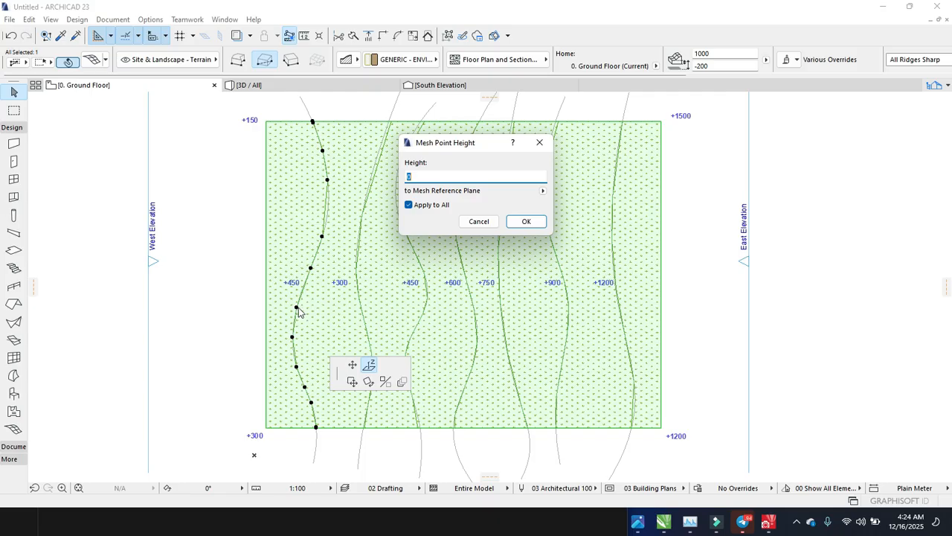
pyautogui.press('Return')
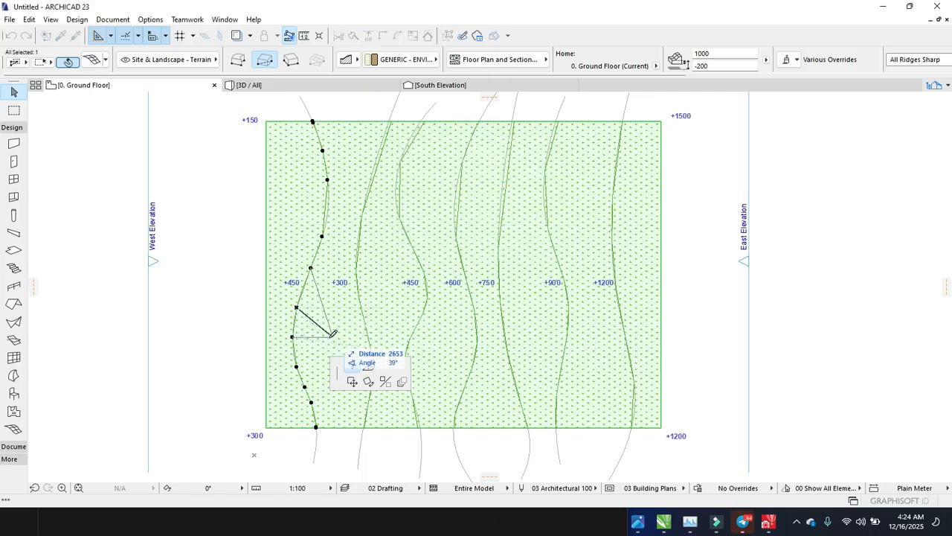
pyautogui.click(297, 310)
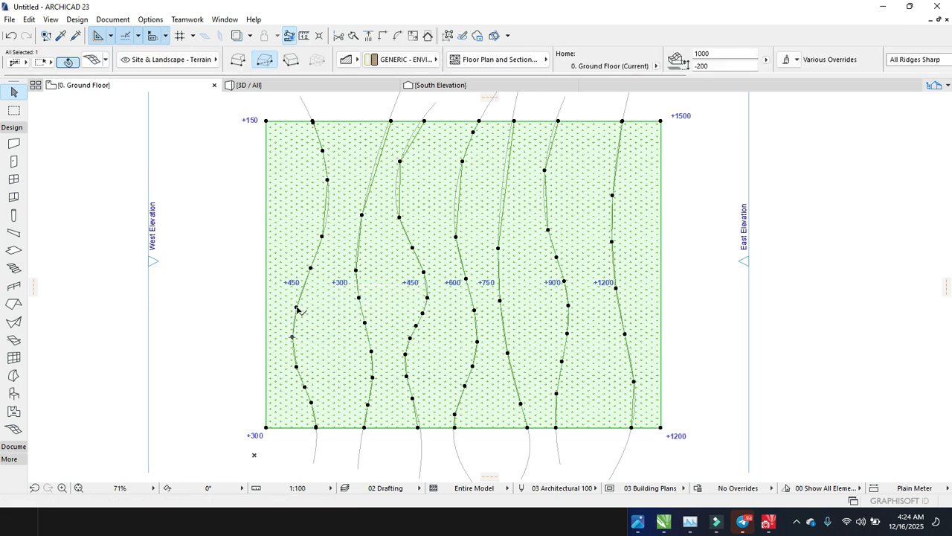
# - Set the mesh point height of the westernmost contour ridge to 450, applied to all its points
pyautogui.click(297, 307)
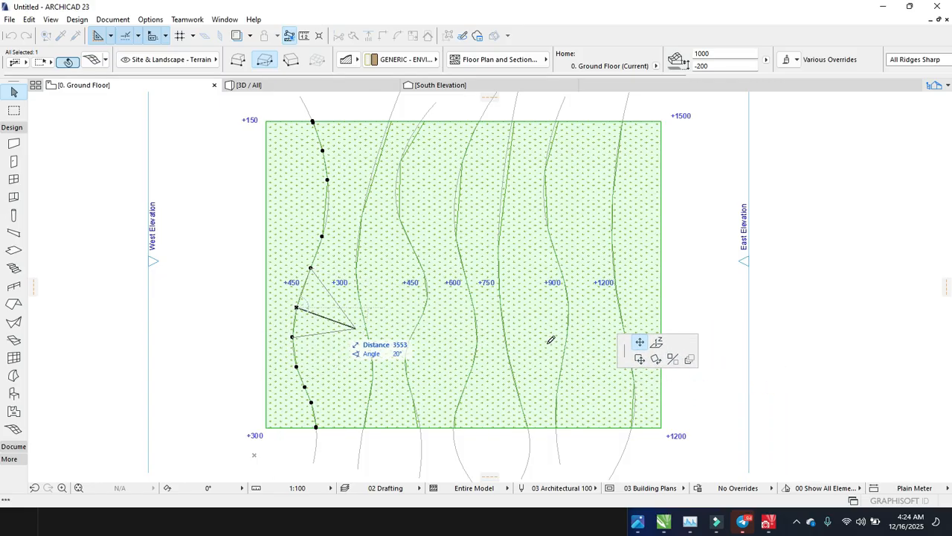
pyautogui.click(642, 347)
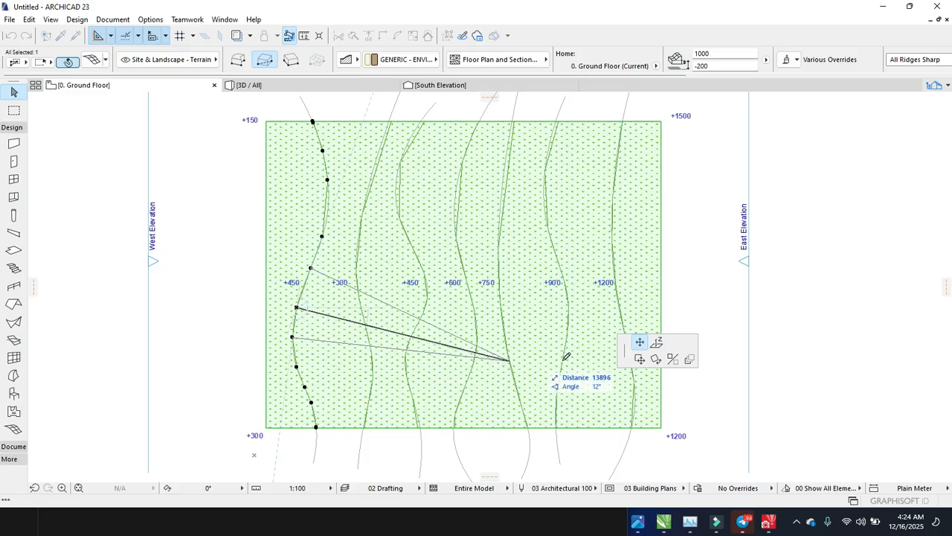
pyautogui.click(658, 345)
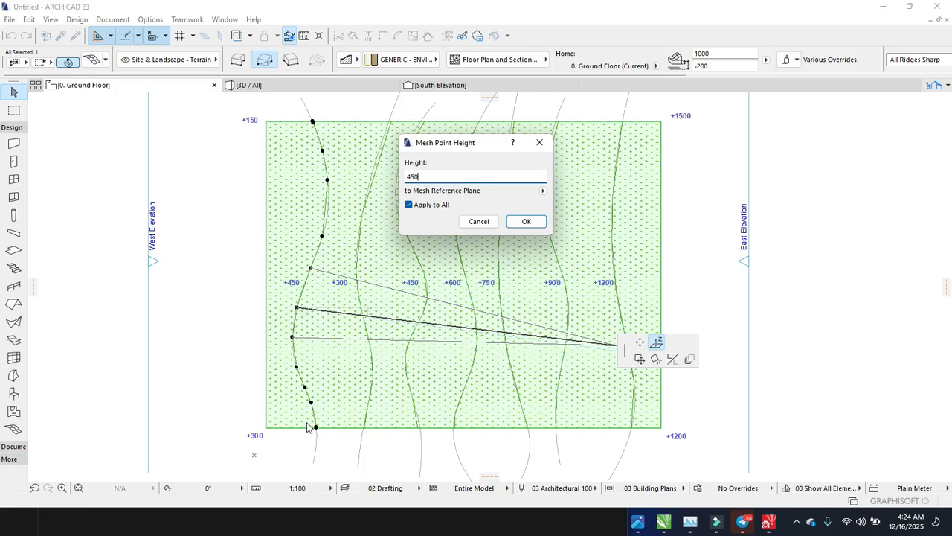
pyautogui.click(409, 206)
pyautogui.click(408, 206)
pyautogui.click(525, 221)
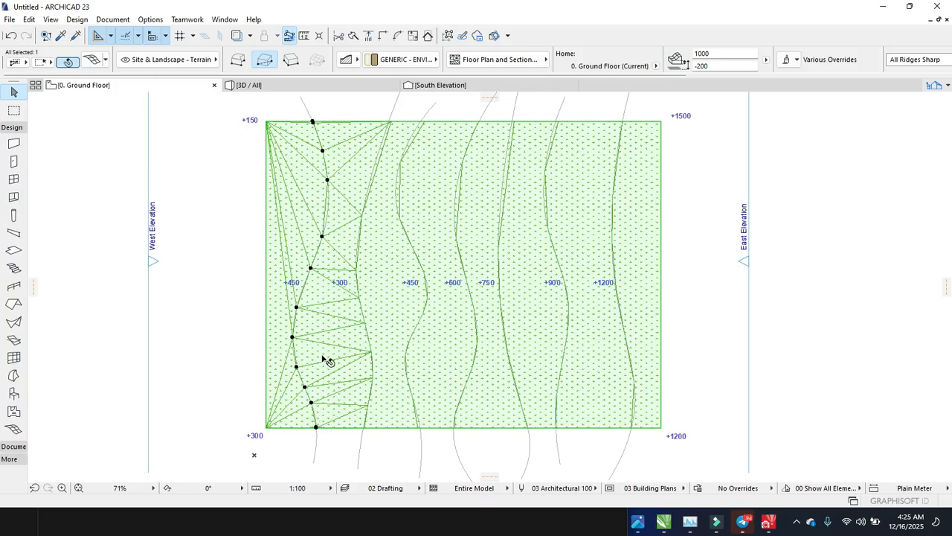
# - Examine the raised westernmost ridge of the new mesh up close in the 3D view
pyautogui.click(326, 88)
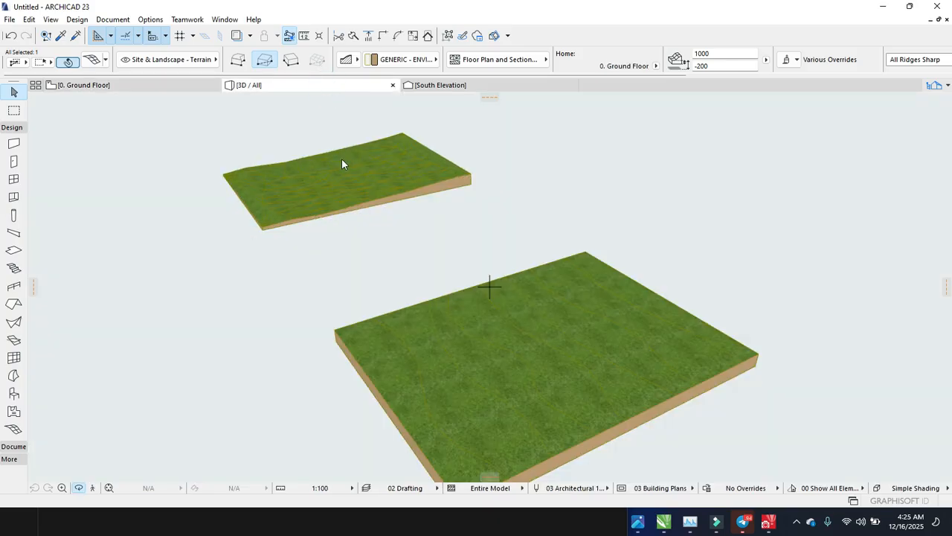
pyautogui.moveTo(400, 398)
pyautogui.keyDown('shift'); pyautogui.mouseDown(button='middle')
pyautogui.moveTo(372, 393)
pyautogui.moveTo(389, 370)
pyautogui.moveTo(395, 383)
pyautogui.moveTo(375, 359)
pyautogui.moveTo(385, 355)
pyautogui.moveTo(379, 302)
pyautogui.moveTo(346, 330)
pyautogui.moveTo(330, 273)
pyautogui.moveTo(315, 278)
pyautogui.moveTo(374, 288)
pyautogui.moveTo(369, 303)
pyautogui.moveTo(340, 291)
pyautogui.moveTo(357, 310)
pyautogui.moveTo(370, 302)
pyautogui.moveTo(328, 290)
pyautogui.mouseUp(button='middle'); pyautogui.keyUp('shift')
pyautogui.scroll(5, 385, 355)
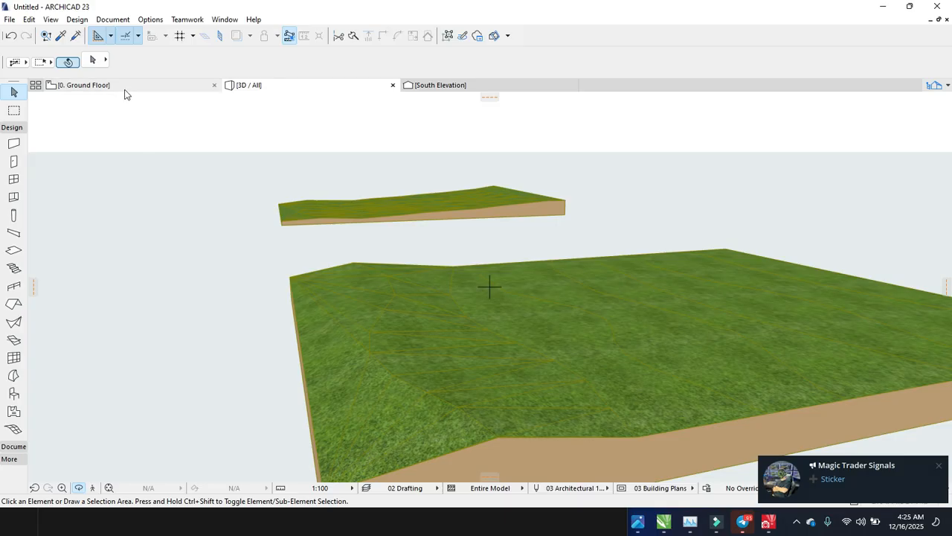
# - In the ground floor plan, set all points of the second contour ridge from the west to a height of 300
pyautogui.click(123, 88)
pyautogui.click(368, 340)
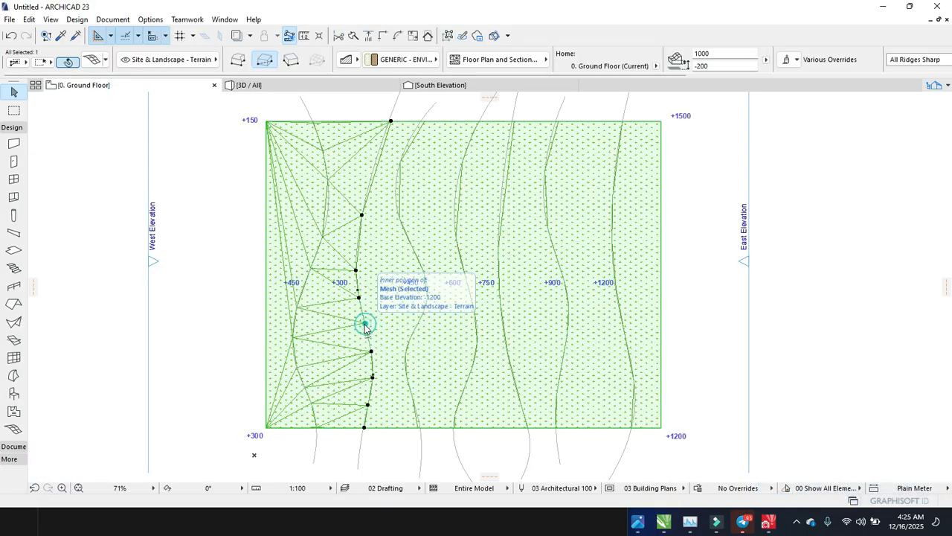
pyautogui.click(364, 324)
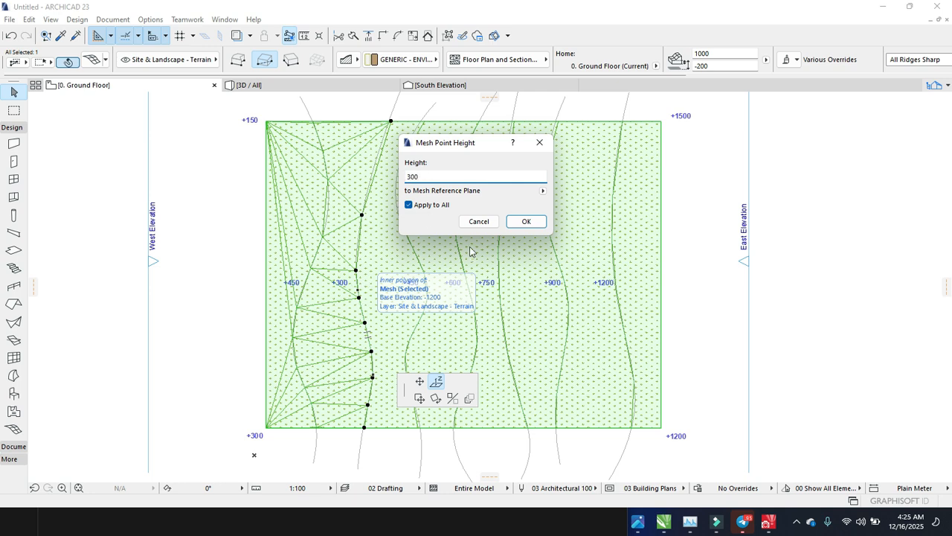
pyautogui.write('300')
pyautogui.click(526, 222)
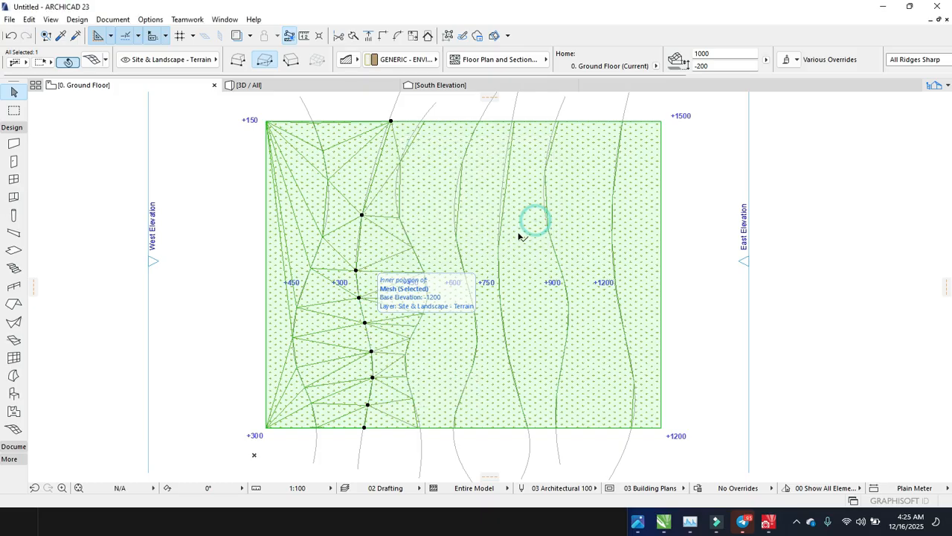
# - Set all points of the third contour ridge to height 450 and those of the fourth ridge to 600, matching their labels
pyautogui.click(427, 292)
pyautogui.click(427, 298)
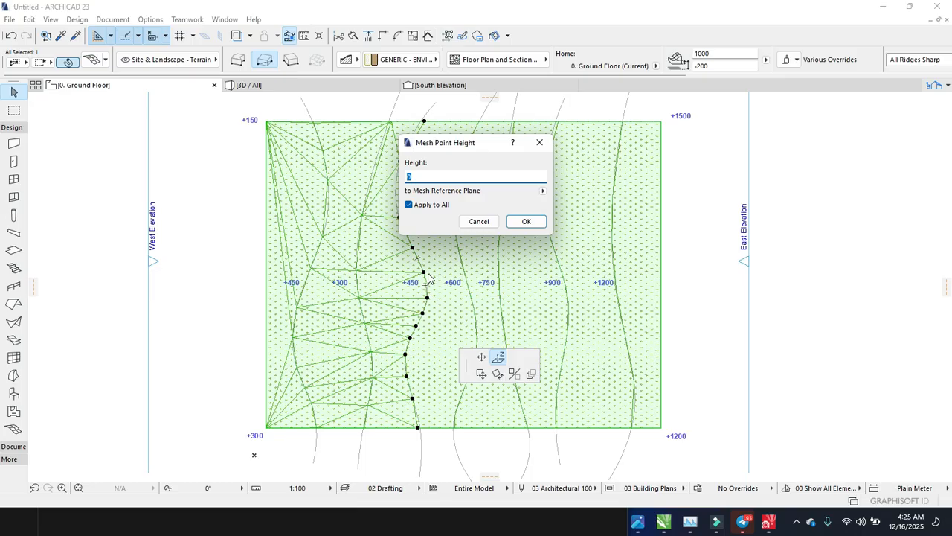
pyautogui.press('Return')
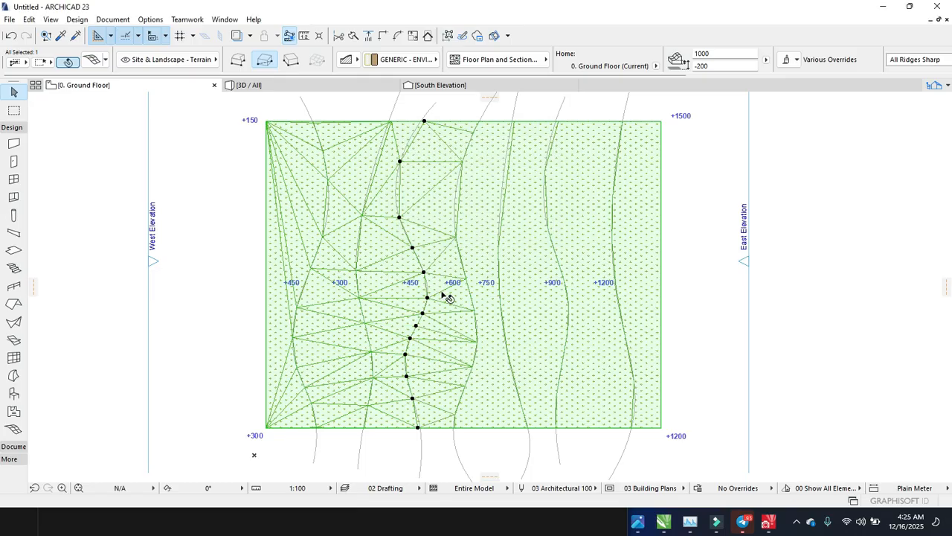
pyautogui.click(466, 278)
pyautogui.click(468, 280)
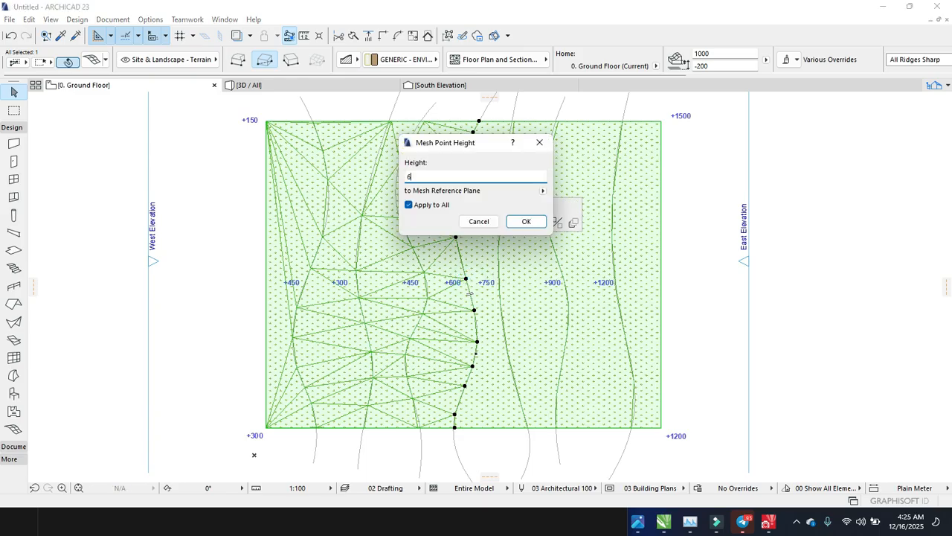
pyautogui.press('Return')
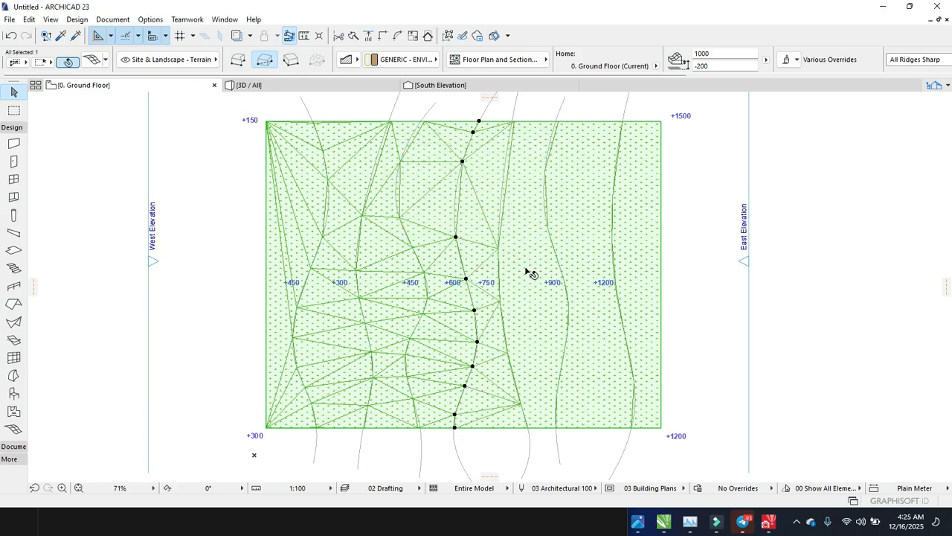
# - Set all points of the fifth contour ridge from the west to height 750 and move the +900 label slightly south
pyautogui.click(501, 279)
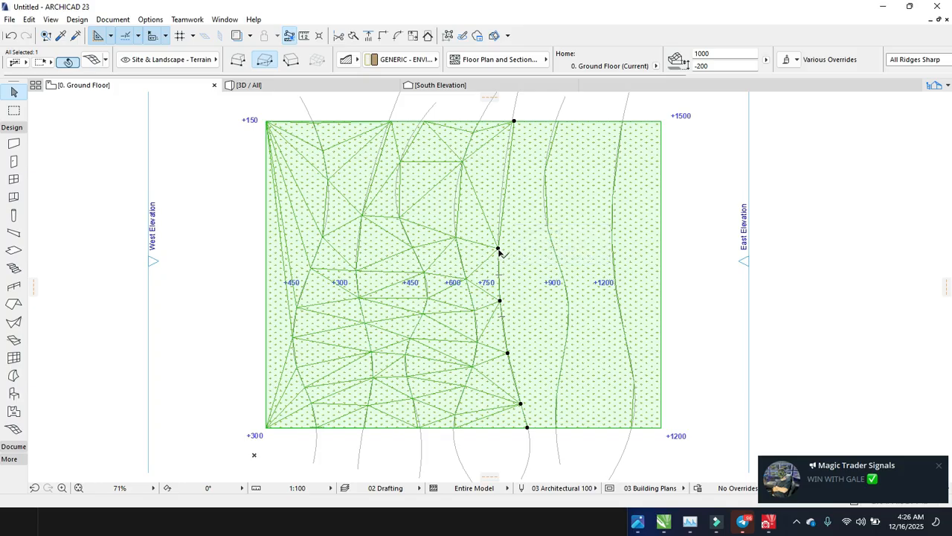
pyautogui.click(497, 249)
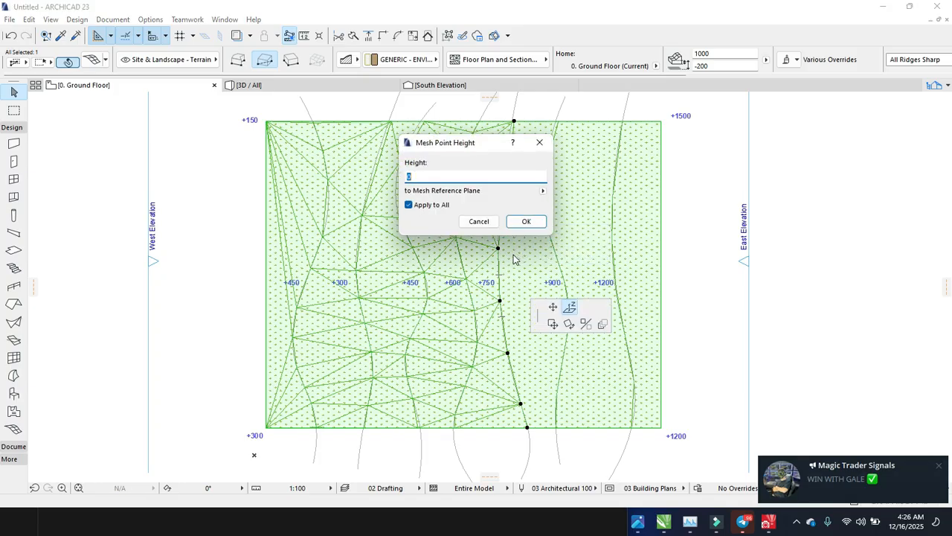
pyautogui.write('750')
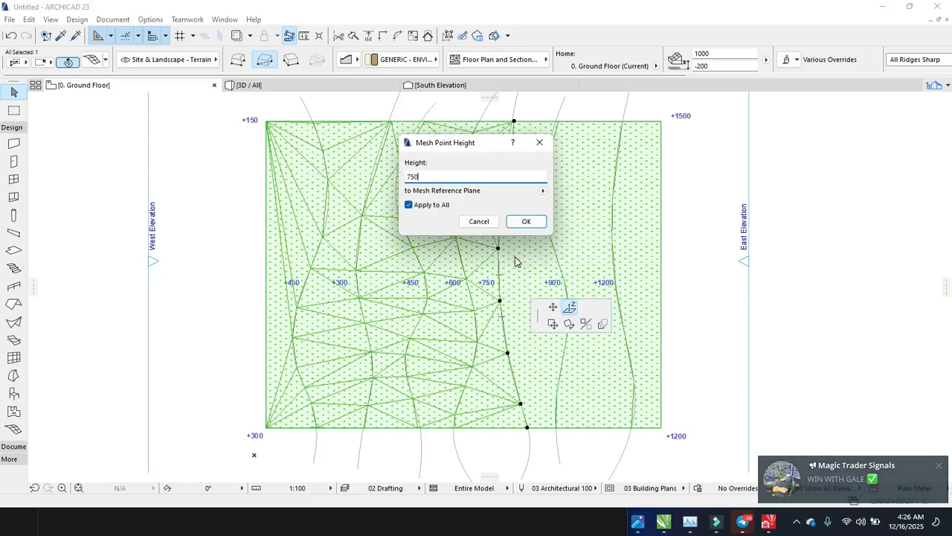
pyautogui.press('Return')
pyautogui.click(565, 288)
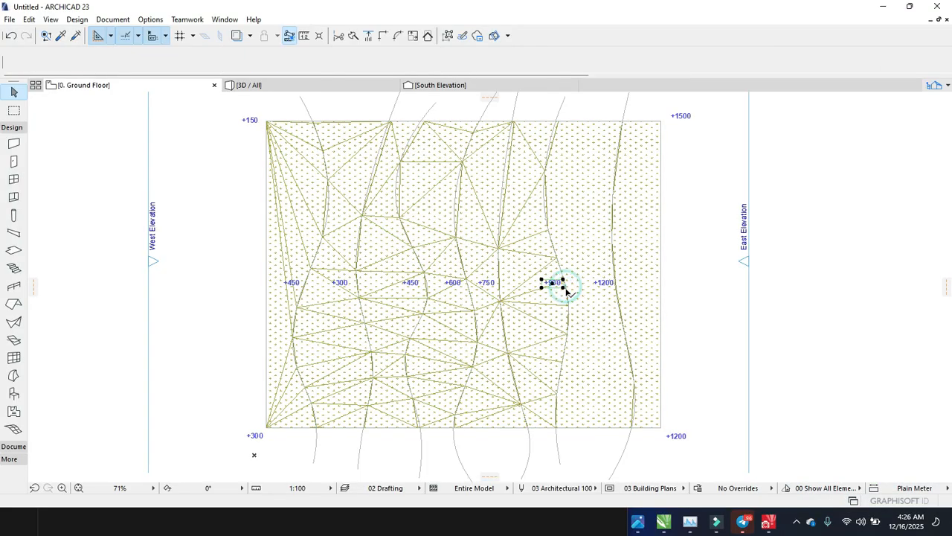
pyautogui.click(570, 318)
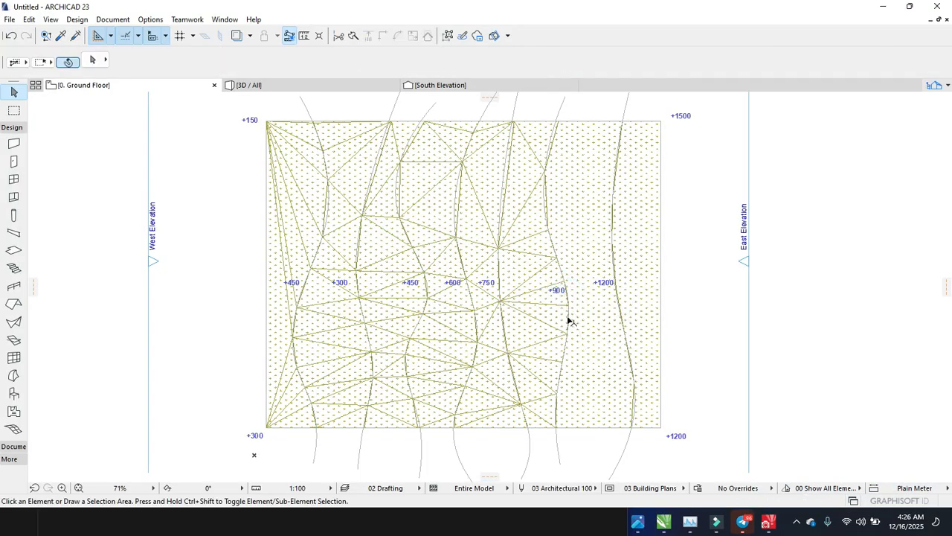
pyautogui.click(568, 303)
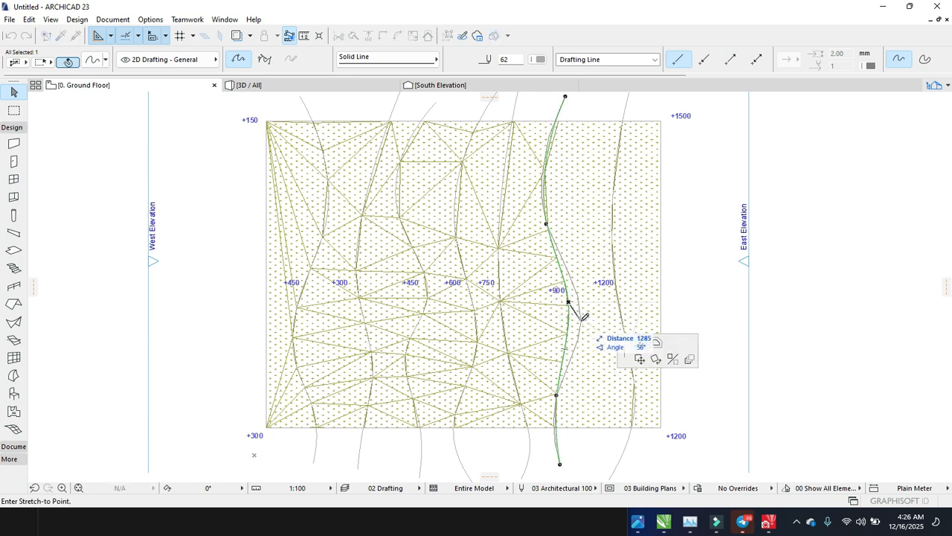
pyautogui.click(568, 299)
pyautogui.press('Escape')
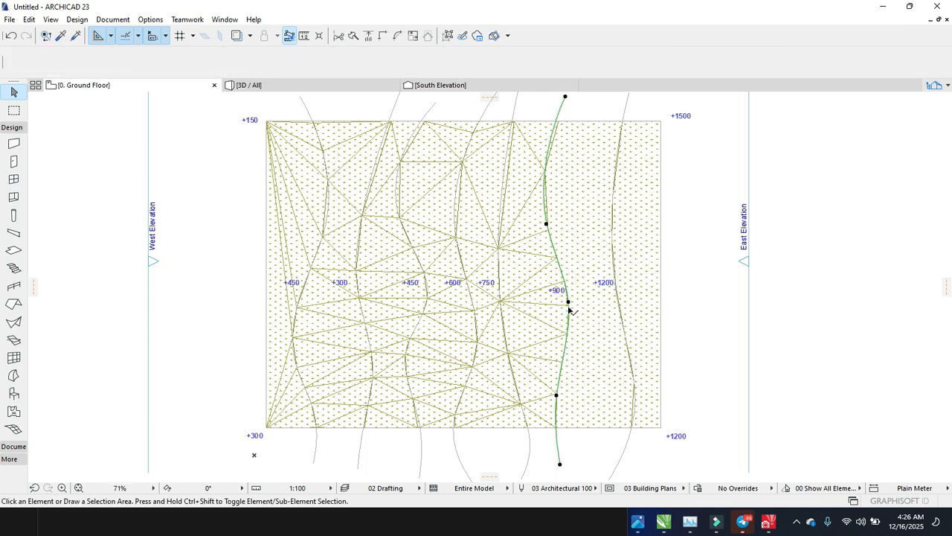
# - Set the mesh point height of the sixth contour ridge from the west to 900, applied to all its points
pyautogui.click(566, 295)
pyautogui.click(557, 263)
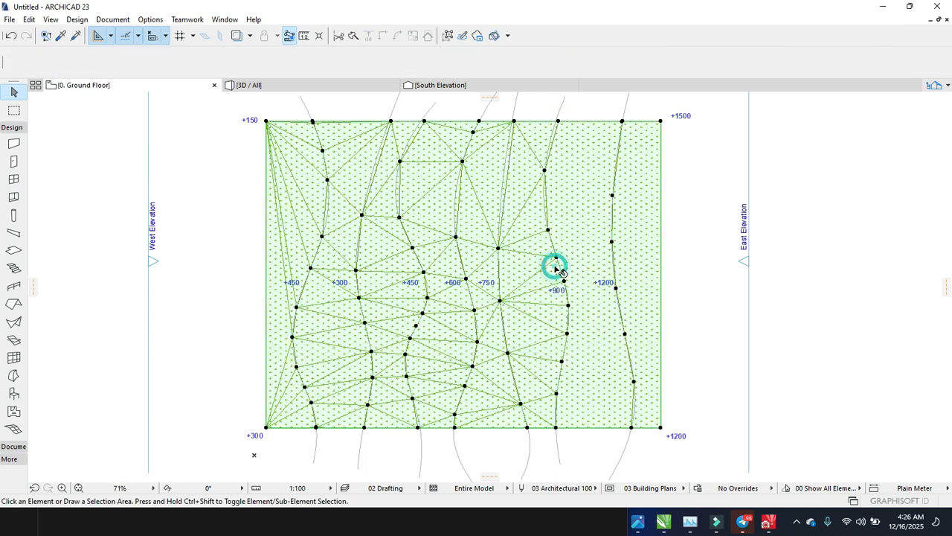
pyautogui.click(558, 258)
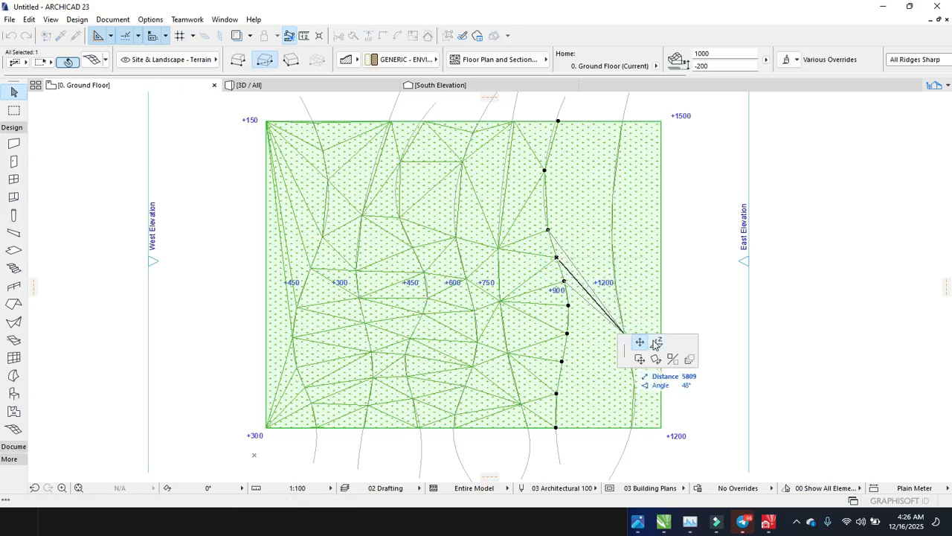
pyautogui.click(656, 342)
pyautogui.write('900')
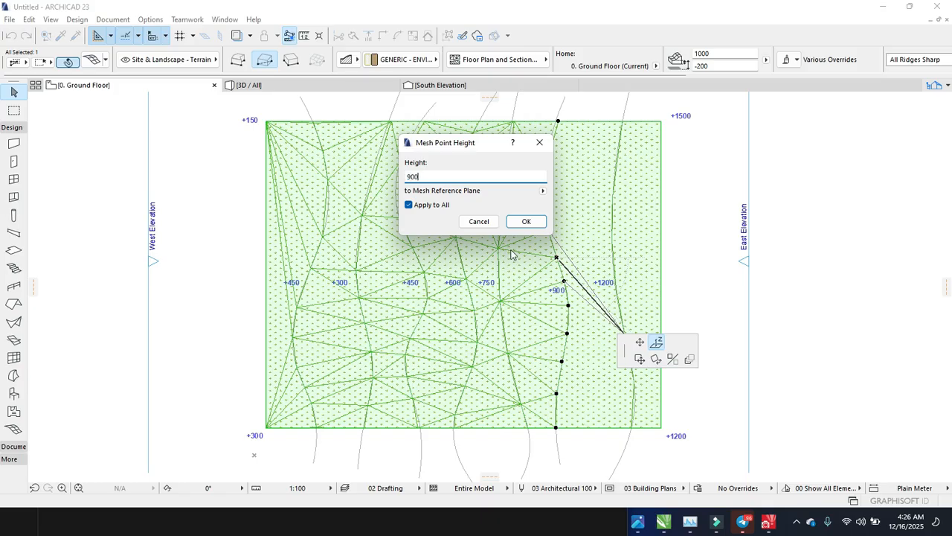
pyautogui.press('Return')
# - Set all points of the easternmost contour ridge to a height of 1200
pyautogui.click(615, 257)
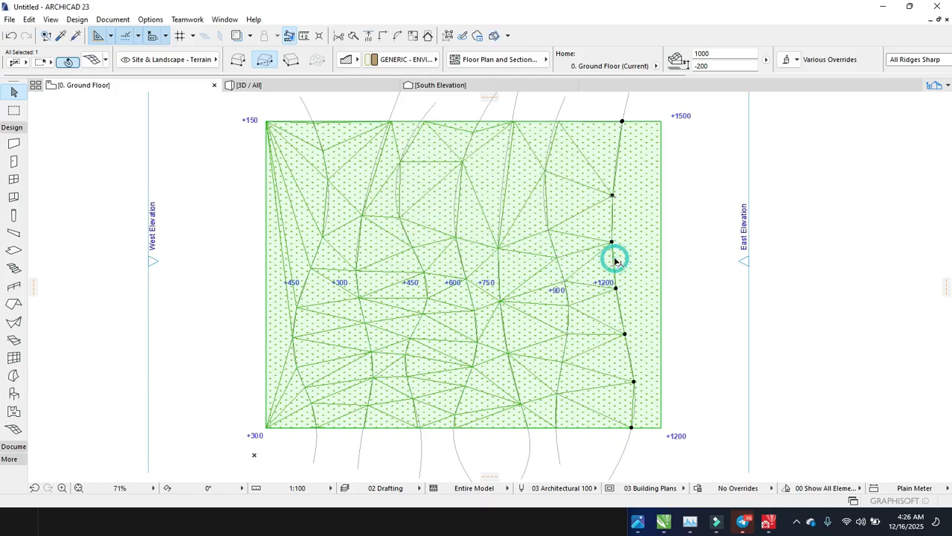
pyautogui.click(612, 244)
pyautogui.click(612, 244)
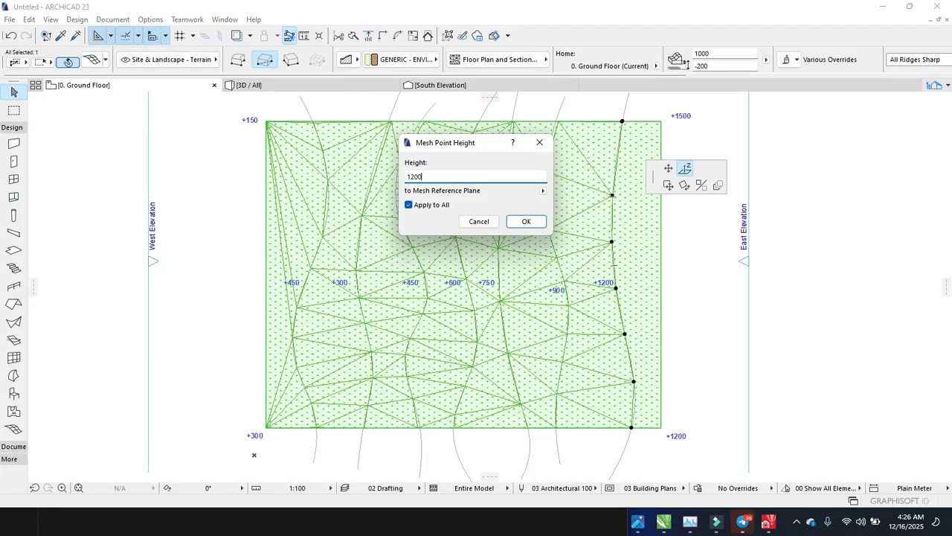
pyautogui.press('Return')
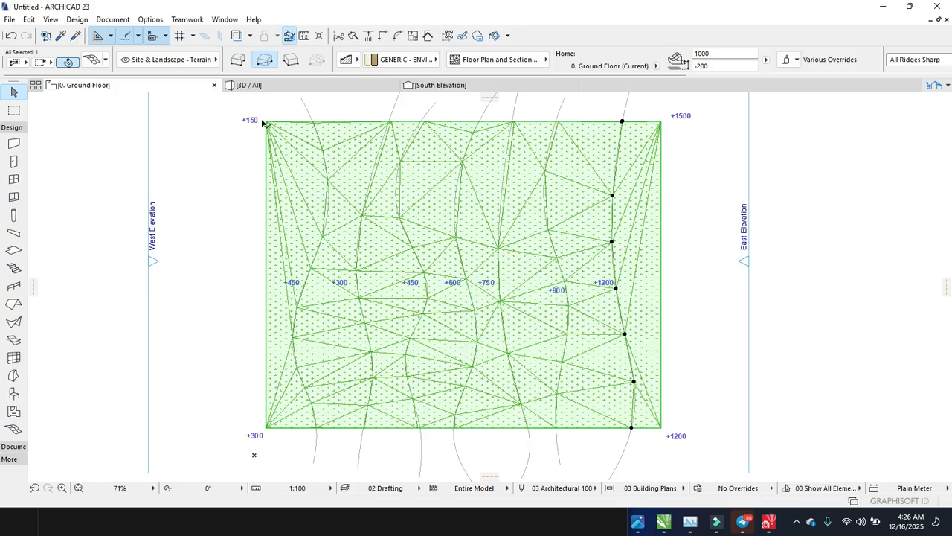
# - Set the mesh's southwest corner point to height 300 and its northwest corner point to 150, without applying to all
pyautogui.click(287, 133)
pyautogui.doubleClick(266, 428)
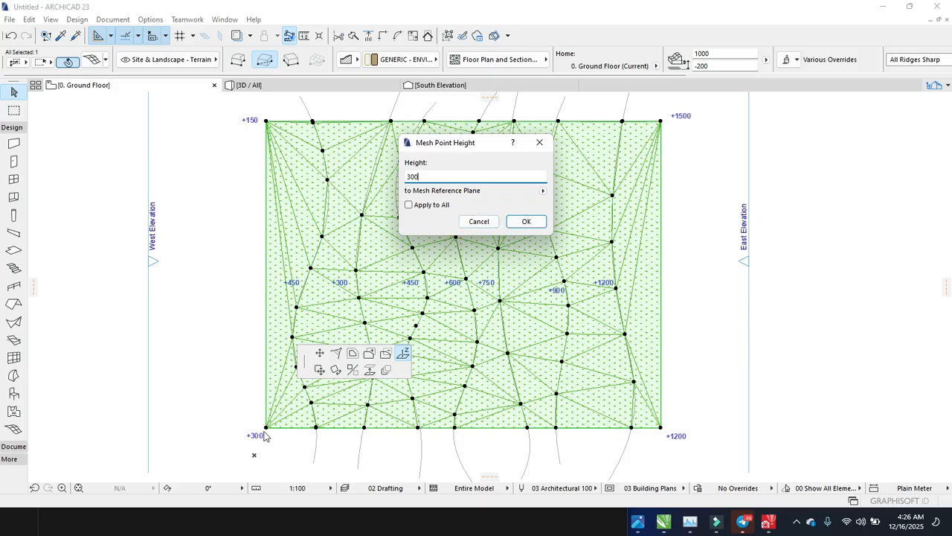
pyautogui.click(537, 221)
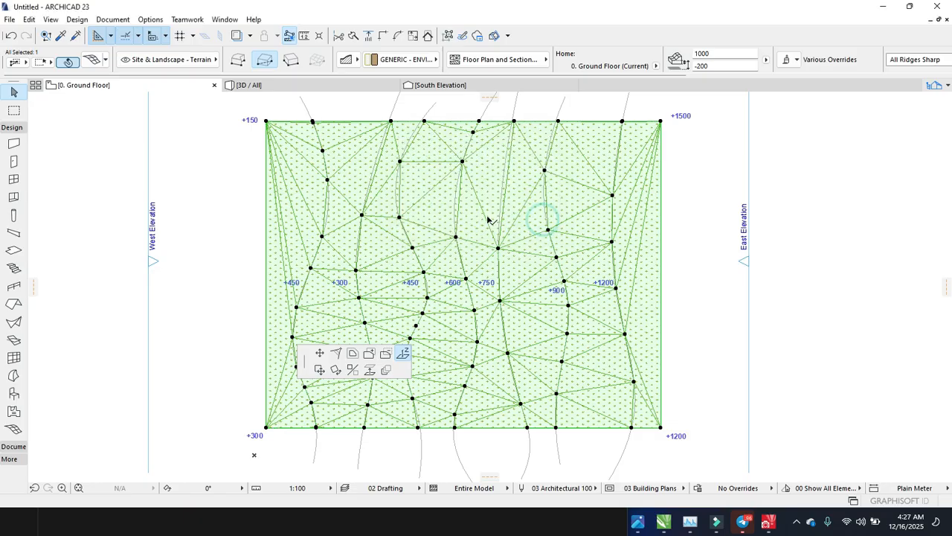
pyautogui.click(268, 122)
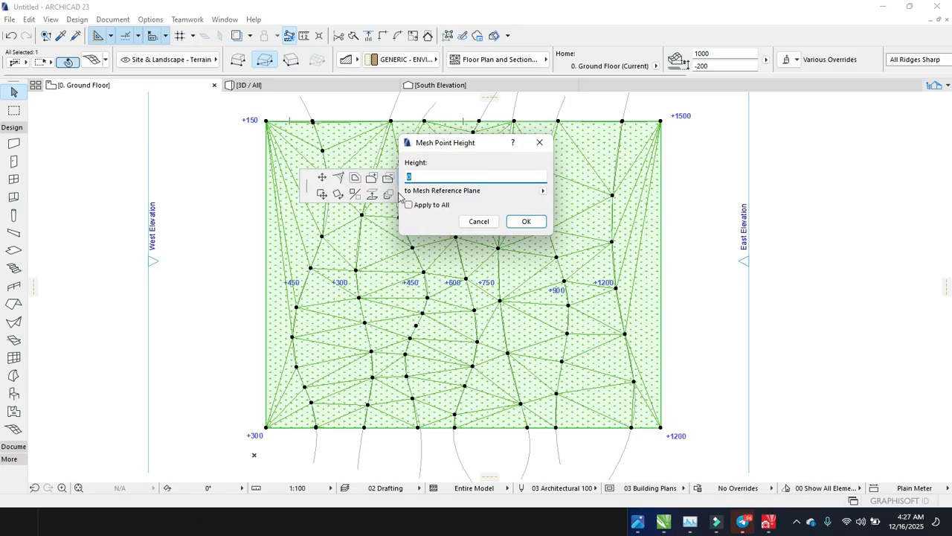
pyautogui.press('Return')
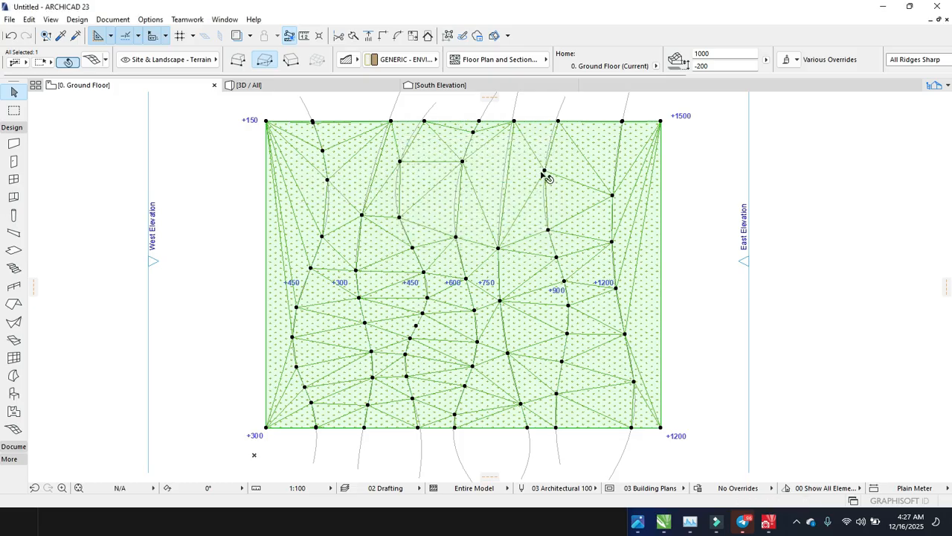
# - Raise the mesh's northeast corner point to 1500 and its southeast corner point to 1200, each individually
pyautogui.click(660, 122)
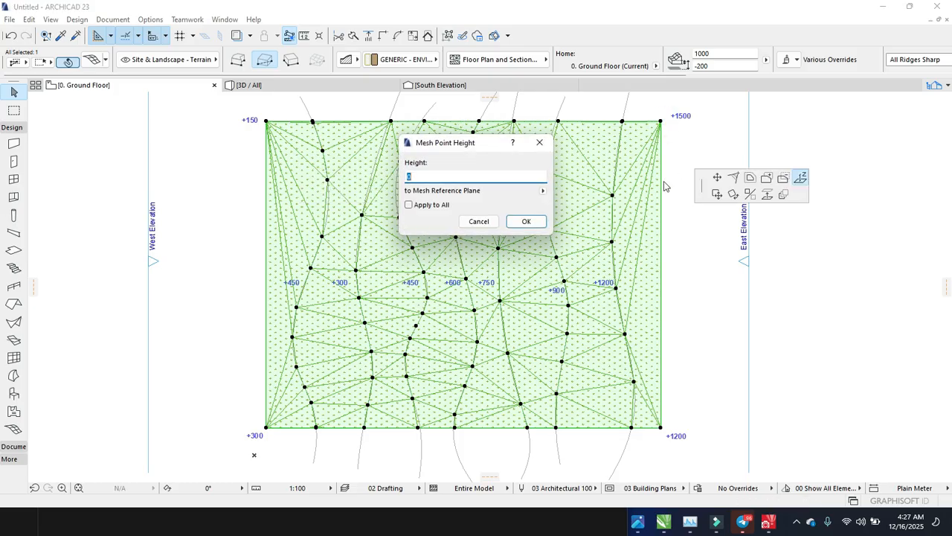
pyautogui.write('1500')
pyautogui.press('Return')
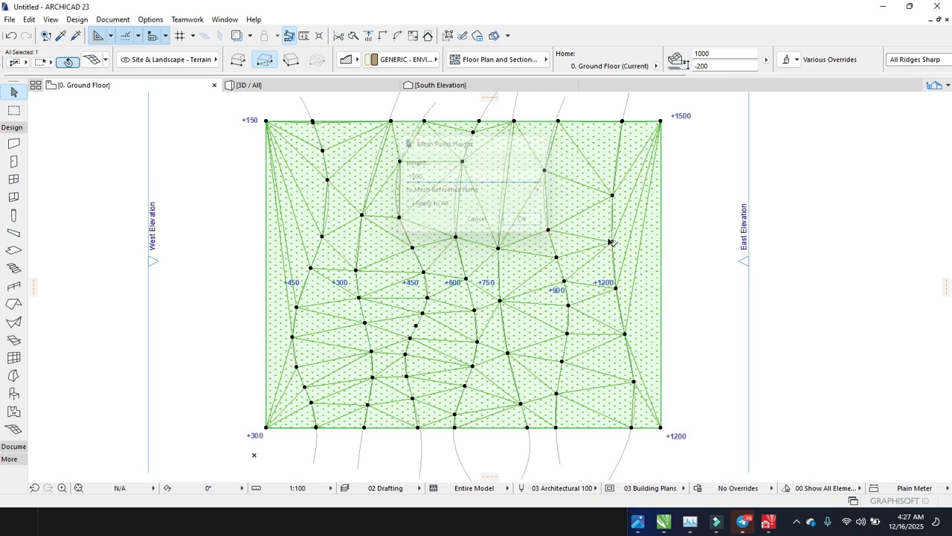
pyautogui.click(662, 428)
pyautogui.write('1200')
pyautogui.press('Return')
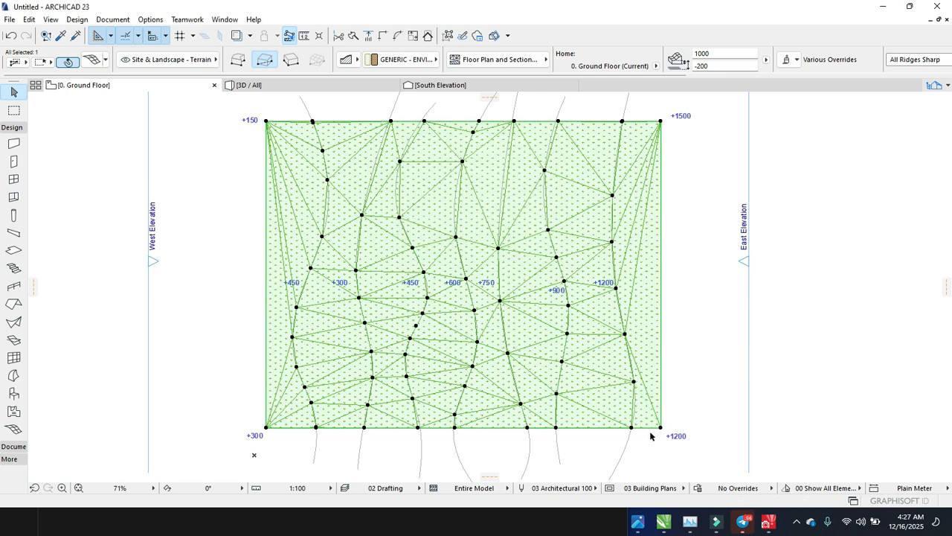
# - Inspect the completed terrain in the 3D view and check the base height settings of the smaller mesh behind it
pyautogui.click(325, 87)
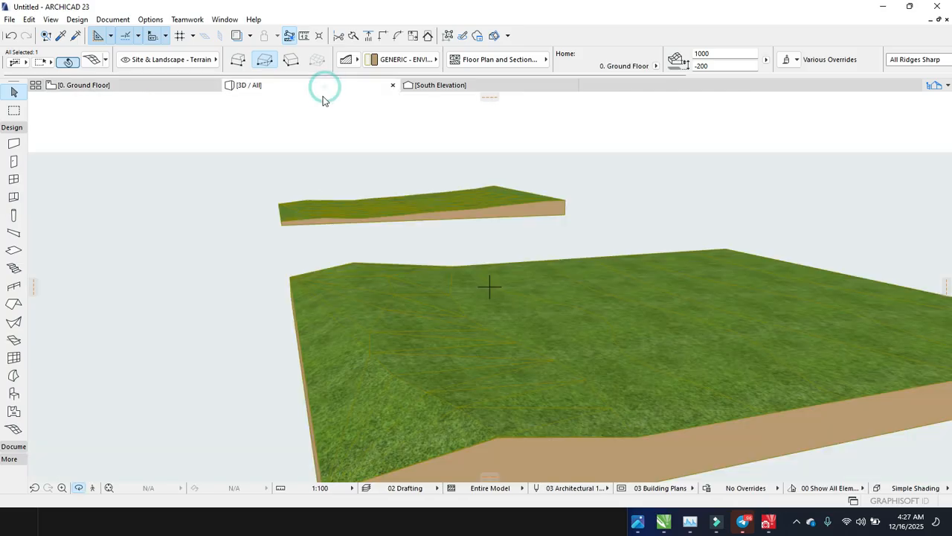
pyautogui.moveTo(186, 275); pyautogui.dragTo(156, 284)
pyautogui.scroll(-4, 161, 256)
pyautogui.moveTo(532, 372); pyautogui.dragTo(555, 347)
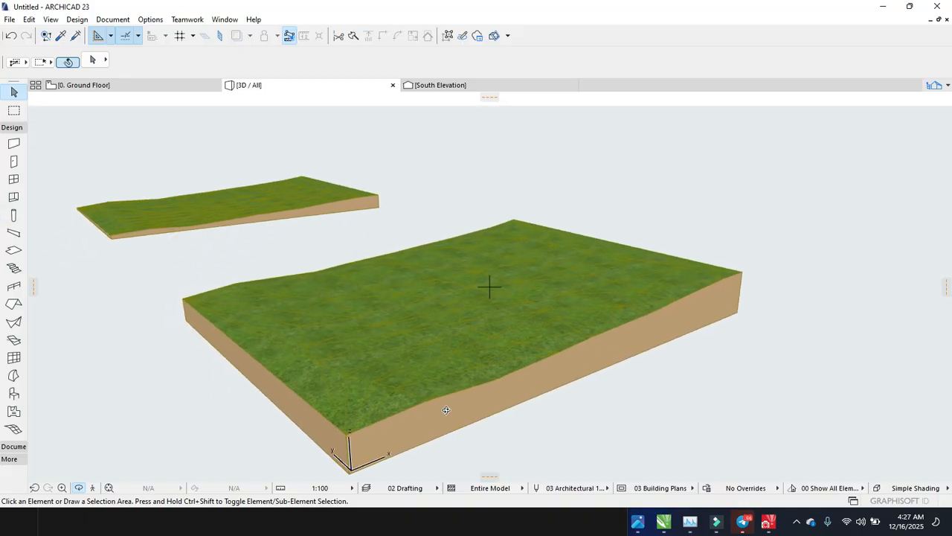
pyautogui.moveTo(264, 277); pyautogui.dragTo(240, 253)
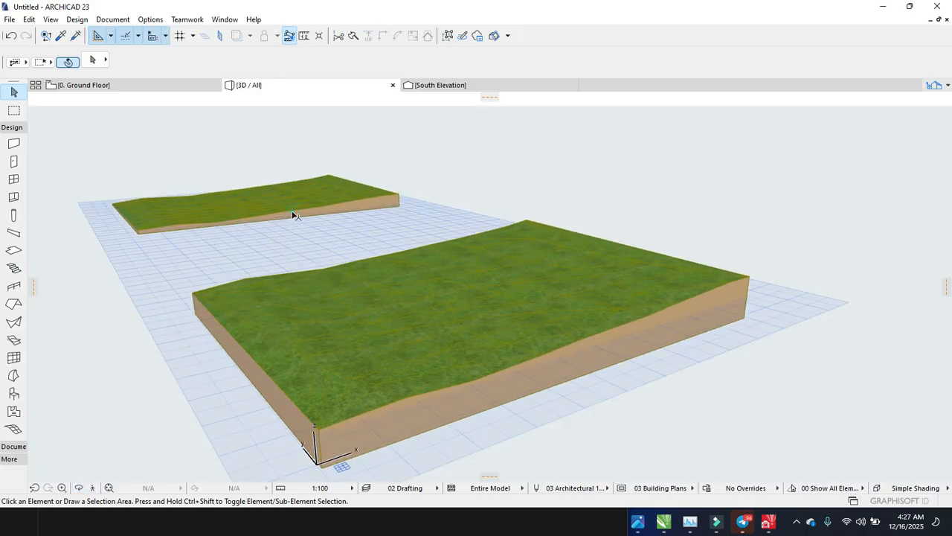
pyautogui.click(294, 217)
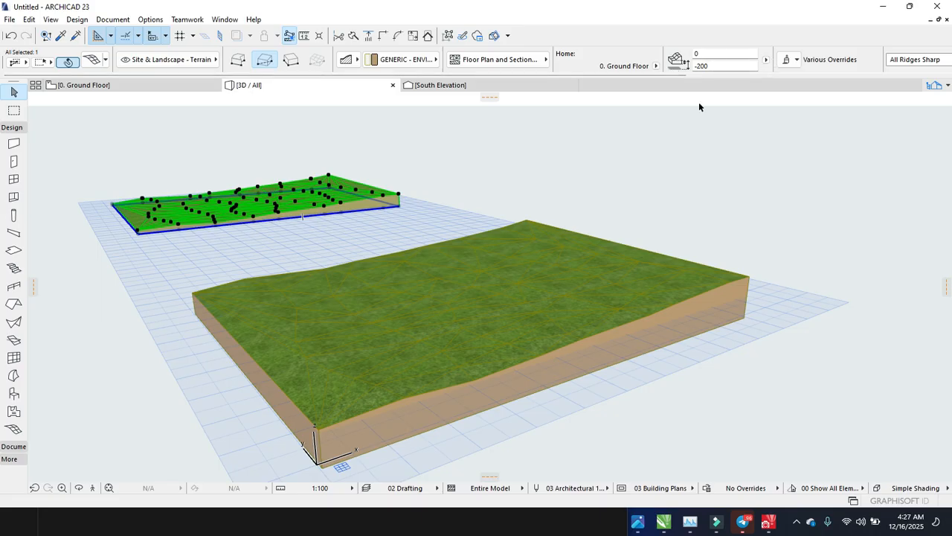
# - Set the thickness below the reference plane of the large front terrain mesh to 0
pyautogui.click(680, 276)
pyautogui.click(682, 284)
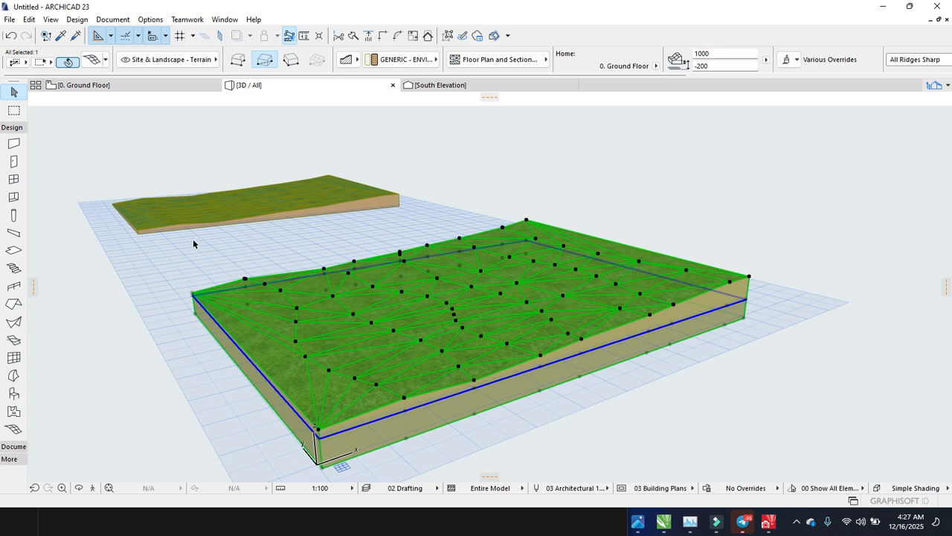
pyautogui.moveTo(728, 53); pyautogui.dragTo(682, 47)
pyautogui.write('0')
pyautogui.press('Return')
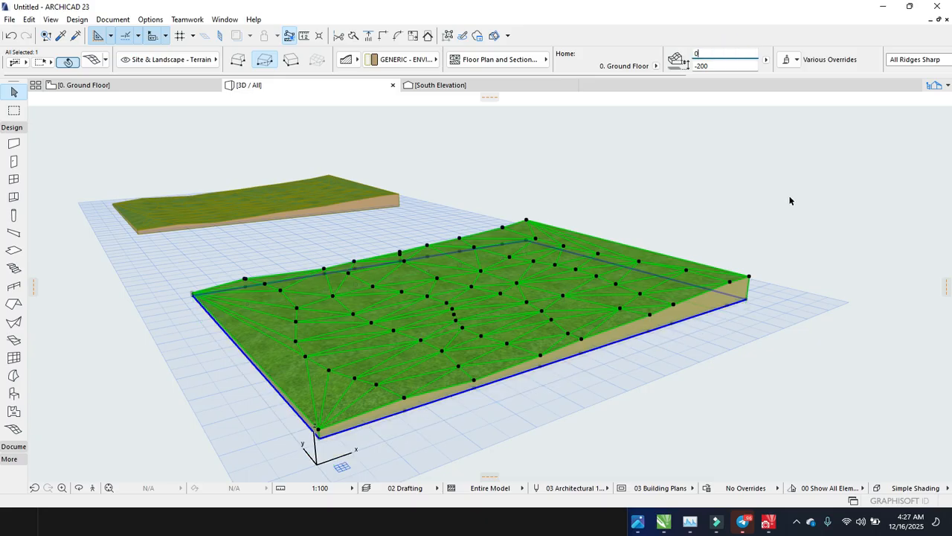
pyautogui.click(789, 200)
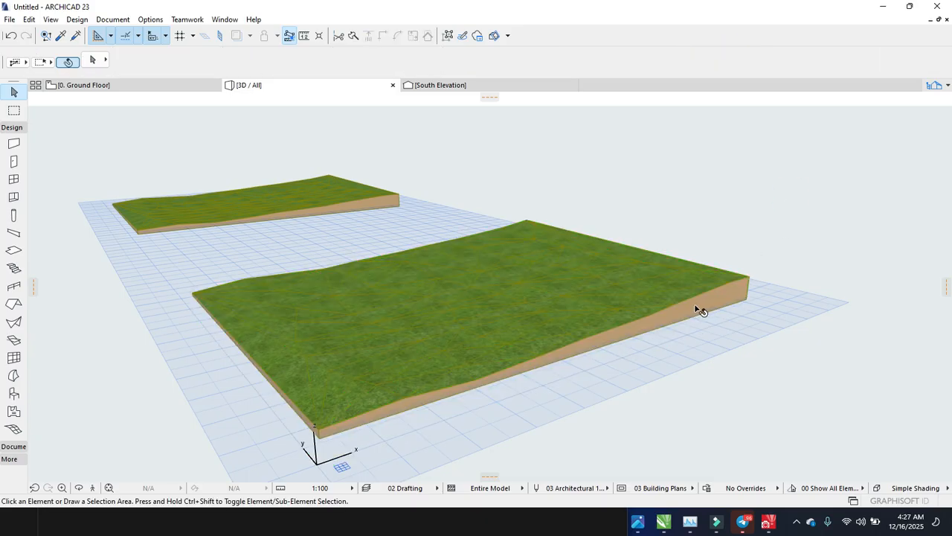
# - Orbit around both terrain meshes in 3D and compare their slopes from different angles and distances
pyautogui.rightClick(671, 369)
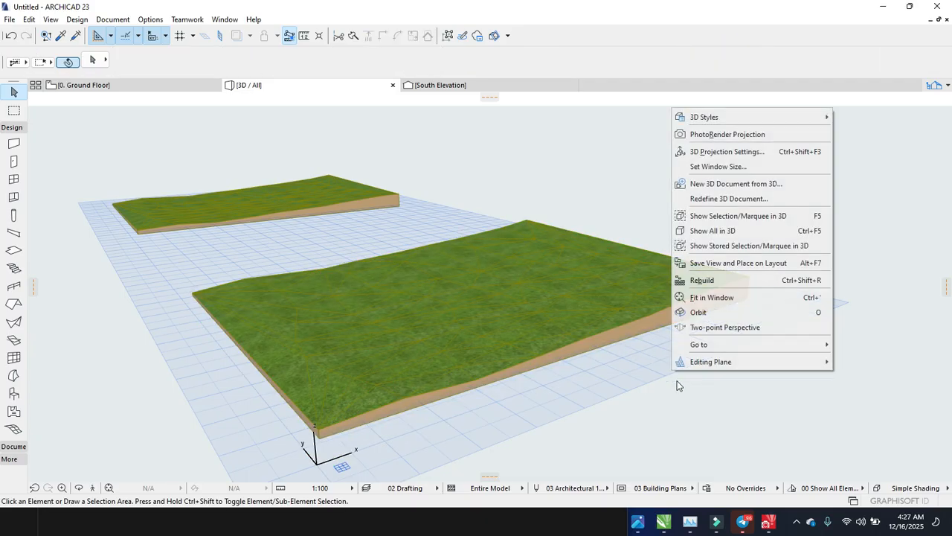
pyautogui.click(713, 312)
pyautogui.moveTo(707, 331); pyautogui.dragTo(682, 319)
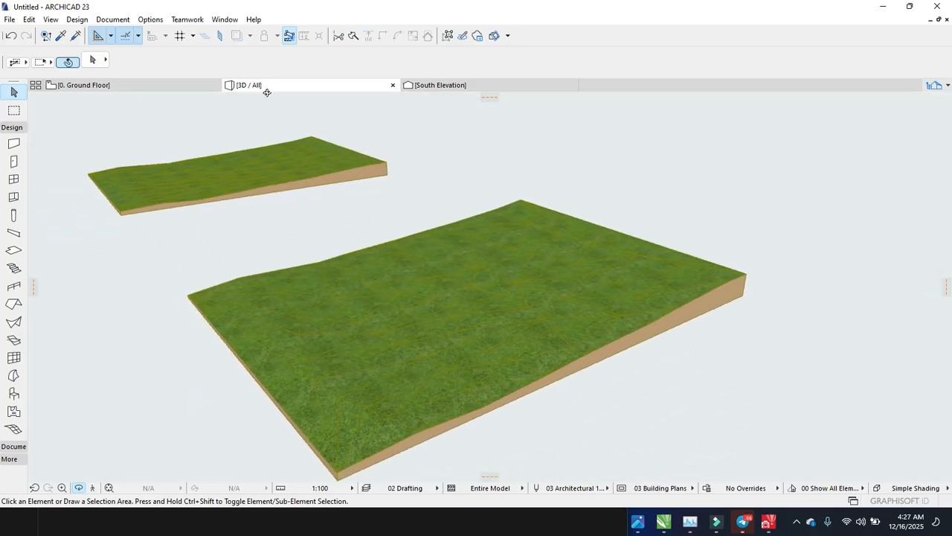
pyautogui.scroll(5, 276, 151)
pyautogui.scroll(-3, 281, 211)
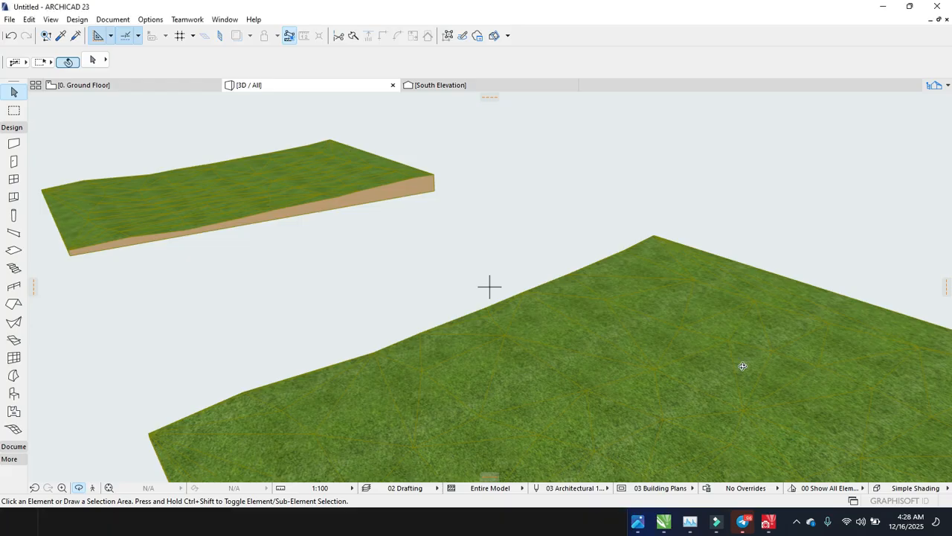
pyautogui.moveTo(767, 202); pyautogui.dragTo(502, 379)
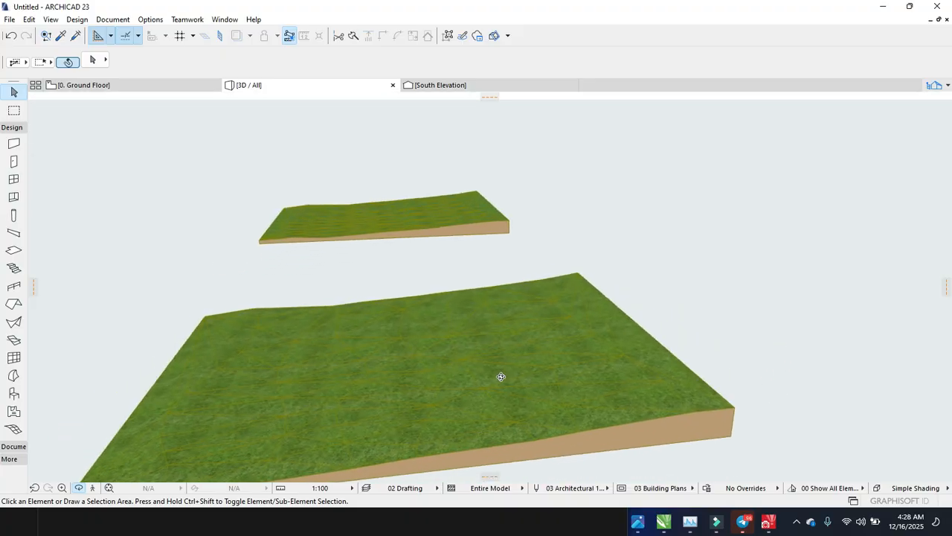
pyautogui.press('Escape')
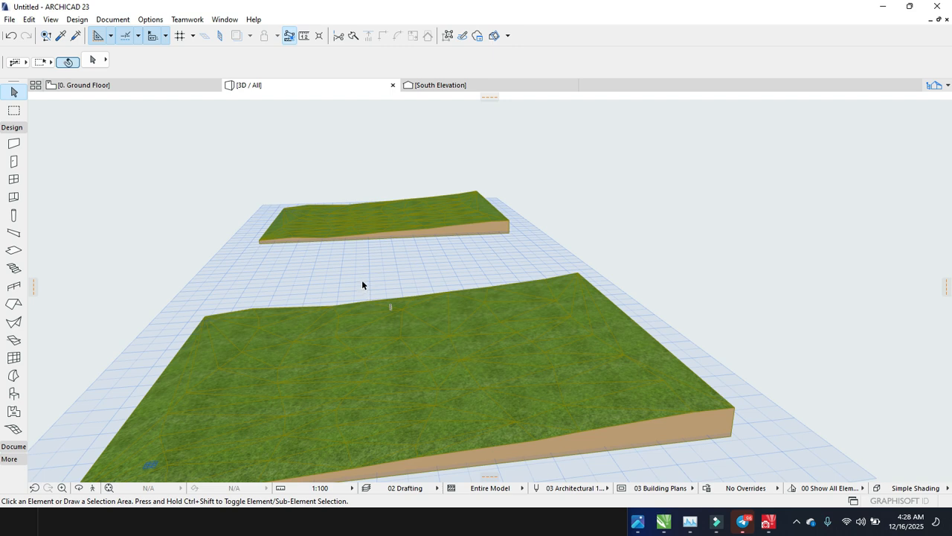
pyautogui.scroll(-3, 485, 268)
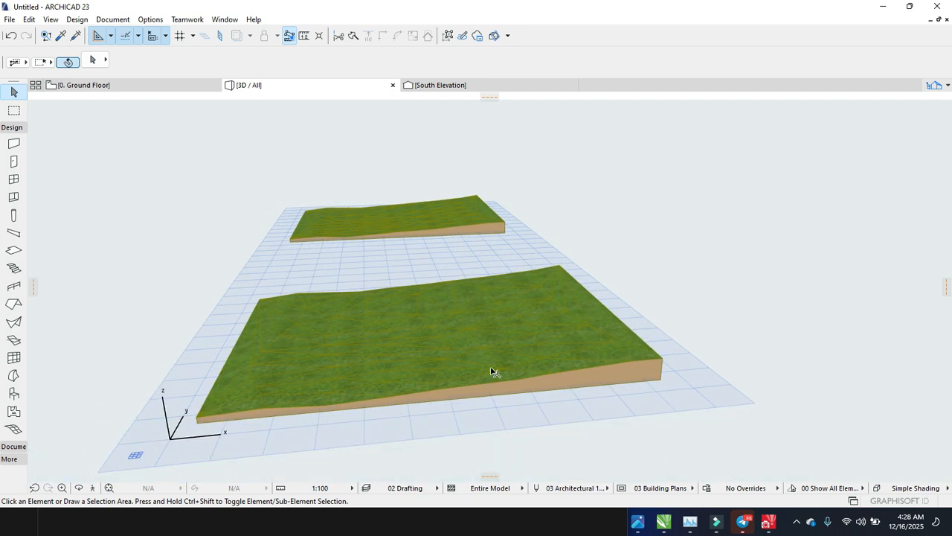
pyautogui.scroll(2, 493, 371)
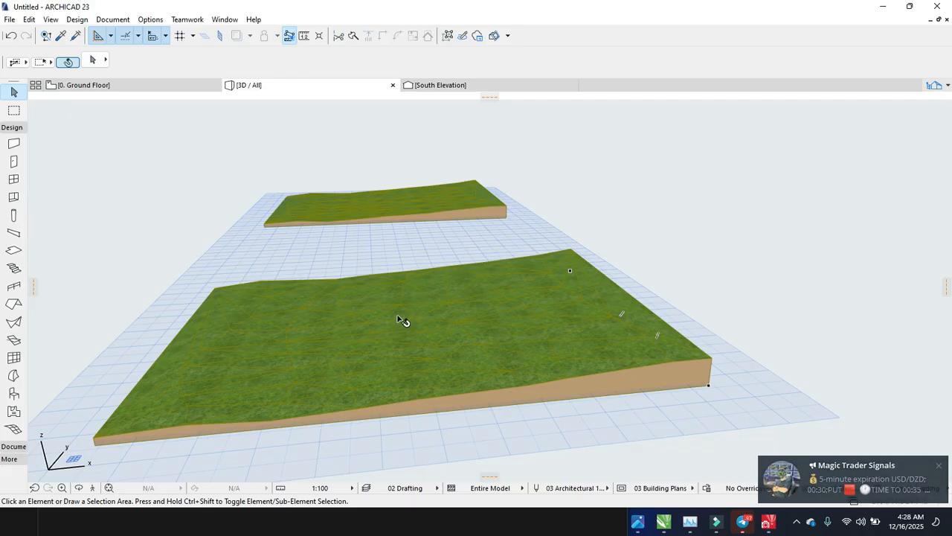
pyautogui.click(428, 307)
pyautogui.press('Escape')
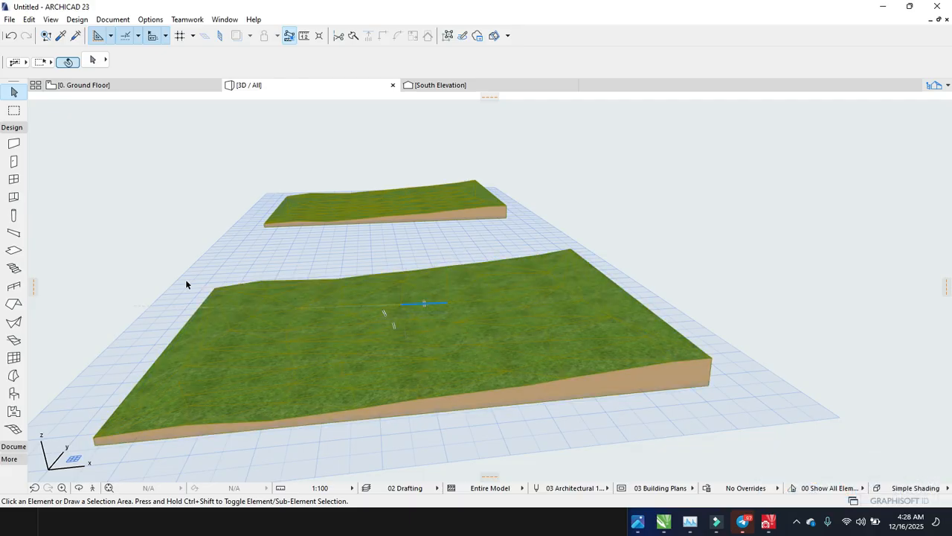
# - Return to the ground floor plan and bring the five-sided site with closed contour lines into view
pyautogui.keyDown('shift'); pyautogui.moveTo(186, 279); pyautogui.dragTo(158, 264, button='middle'); pyautogui.keyUp('shift')
pyautogui.rightClick(345, 269)
pyautogui.click(140, 92)
pyautogui.click(145, 87)
pyautogui.scroll(-5, 251, 311)
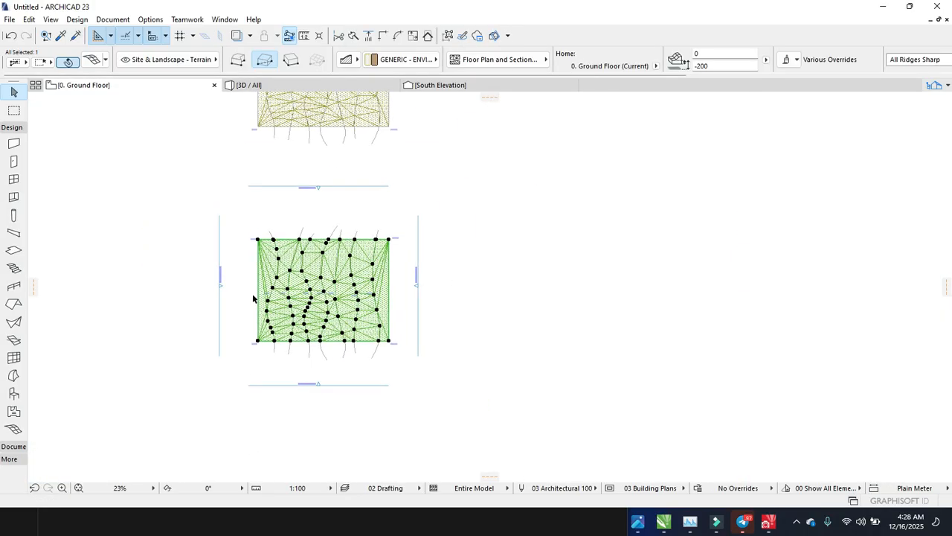
pyautogui.scroll(-2, 272, 251)
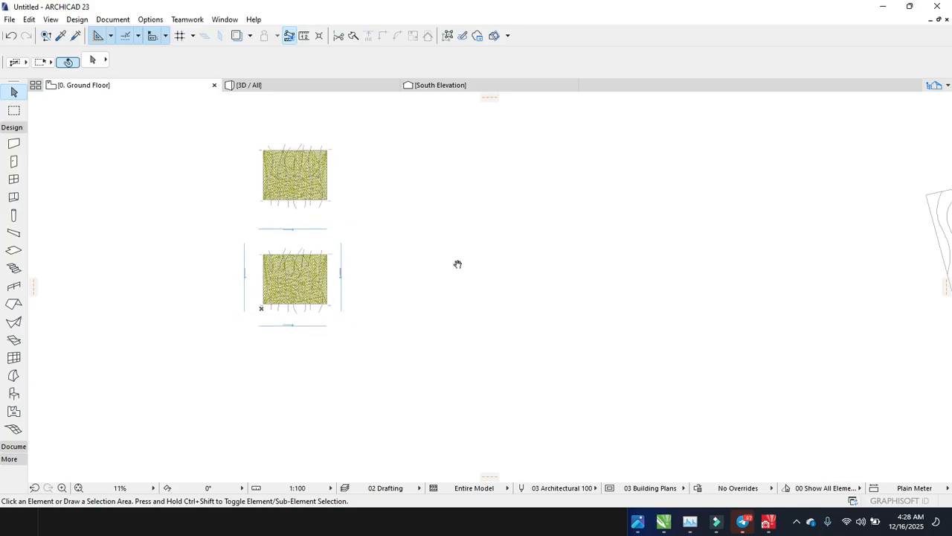
pyautogui.moveTo(457, 264); pyautogui.dragTo(291, 253, button='middle')
pyautogui.moveTo(655, 268); pyautogui.dragTo(457, 269, button='middle')
pyautogui.scroll(5, 621, 265)
pyautogui.moveTo(616, 281); pyautogui.dragTo(604, 277, button='middle')
pyautogui.scroll(-3, 460, 230)
pyautogui.moveTo(508, 255); pyautogui.dragTo(485, 250, button='middle')
pyautogui.moveTo(489, 201); pyautogui.dragTo(467, 216, button='middle')
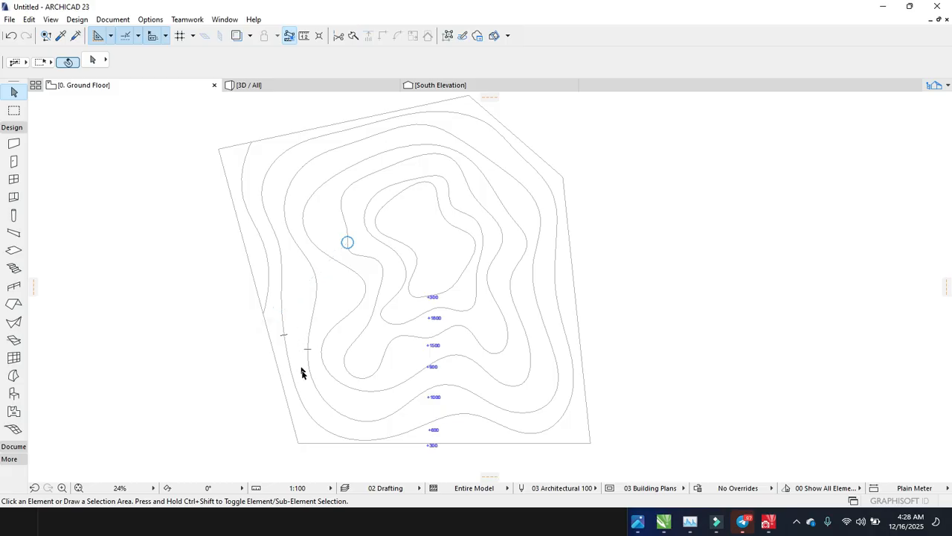
# - Draw a polygonal mesh over the five-sided site by tracing its boundary corners
pyautogui.click(9, 430)
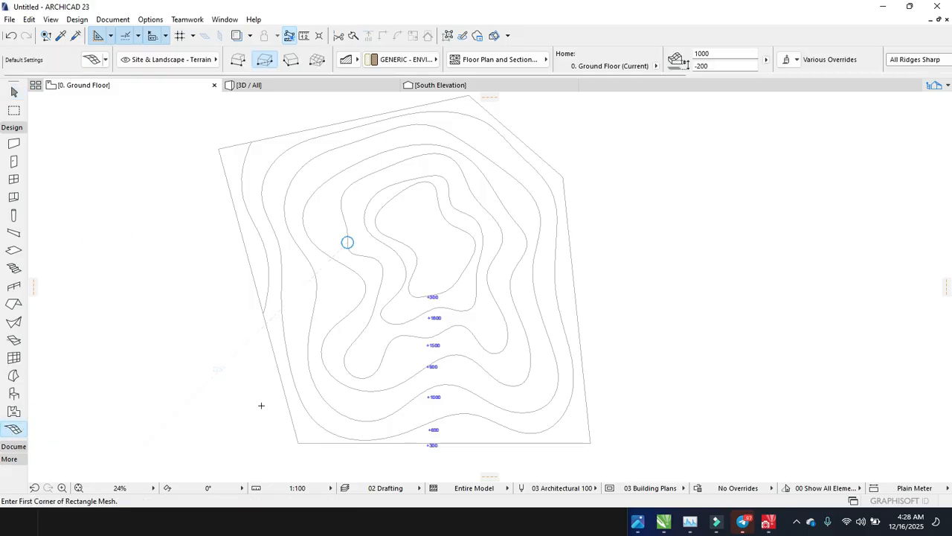
pyautogui.click(237, 59)
pyautogui.click(298, 442)
pyautogui.click(220, 144)
pyautogui.click(469, 121)
pyautogui.click(566, 200)
pyautogui.click(566, 429)
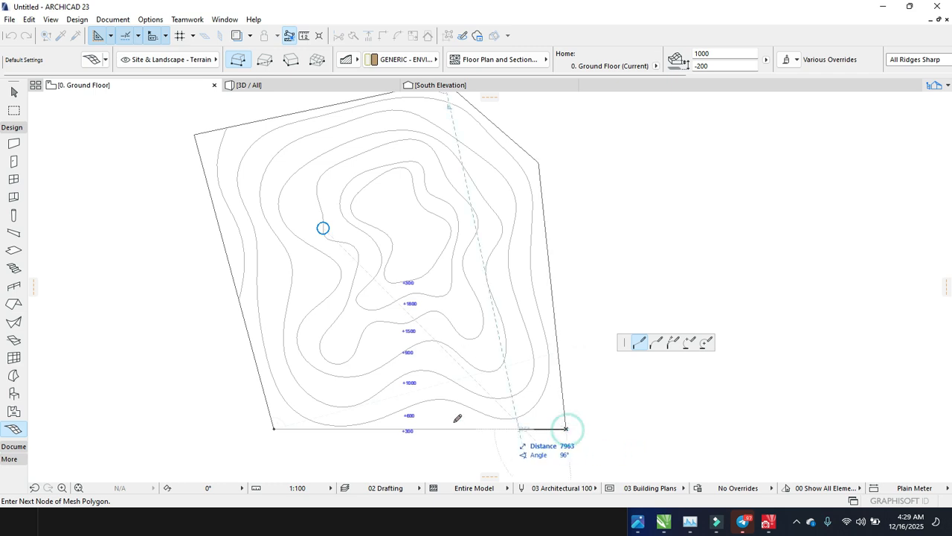
pyautogui.click(274, 427)
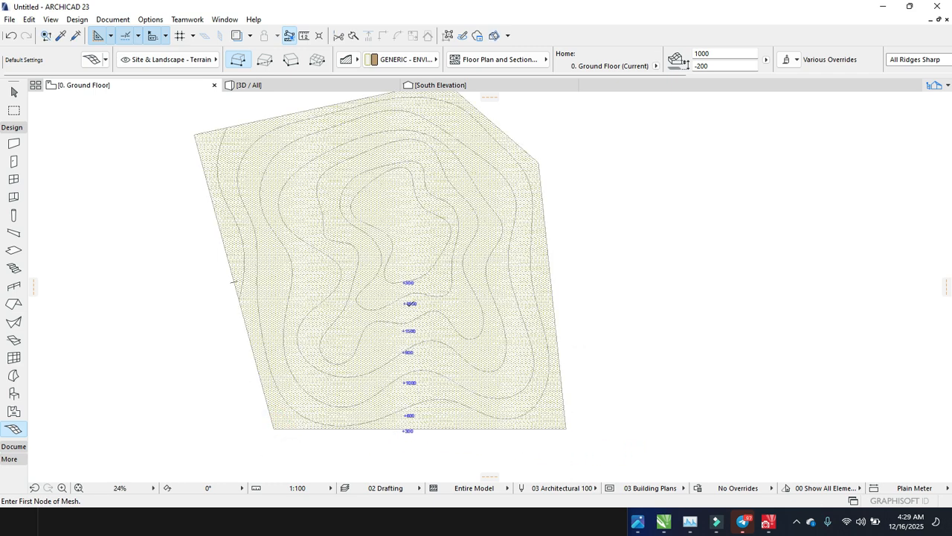
pyautogui.press('Escape')
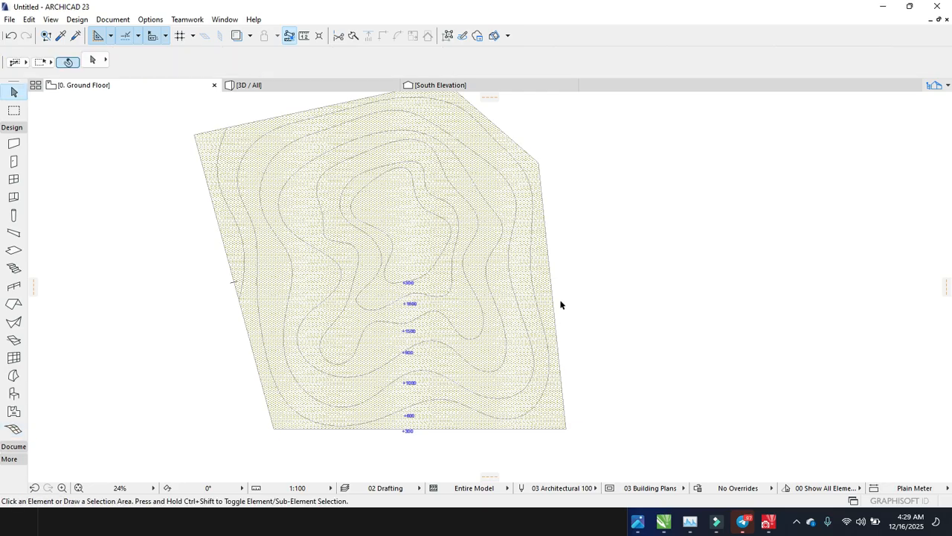
# - Add mesh points along the outermost closed contour and the short open western contour, fitted to user ridges
pyautogui.click(551, 408)
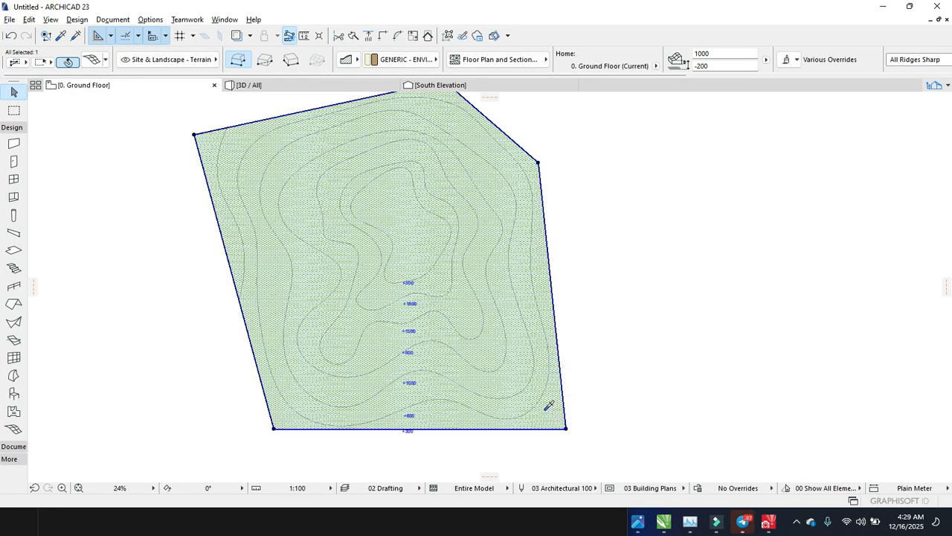
pyautogui.keyDown('alt'); pyautogui.click(549, 410); pyautogui.keyUp('alt')
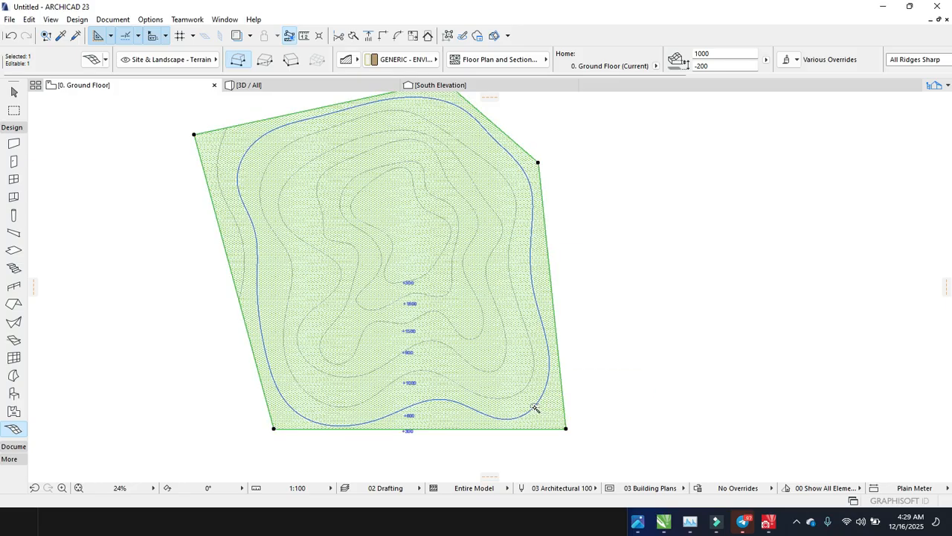
pyautogui.click(535, 408)
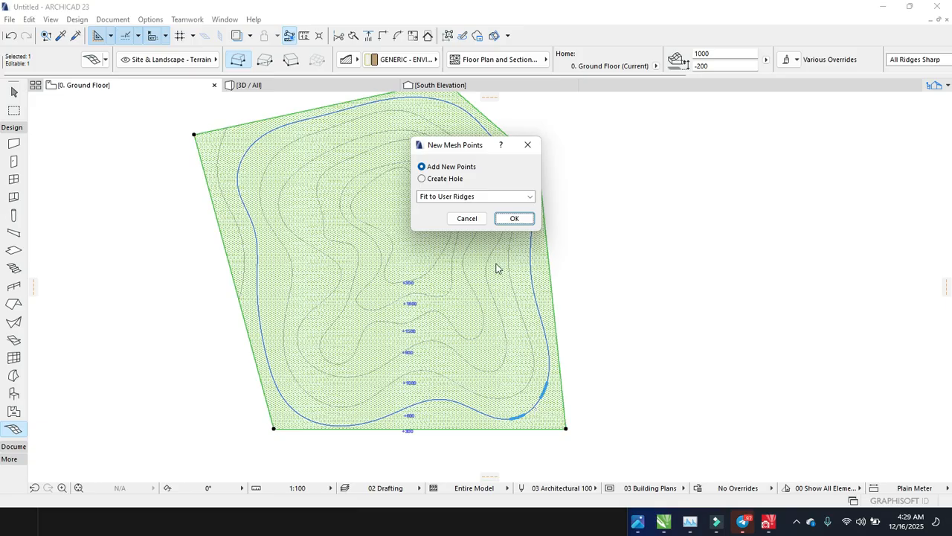
pyautogui.click(503, 218)
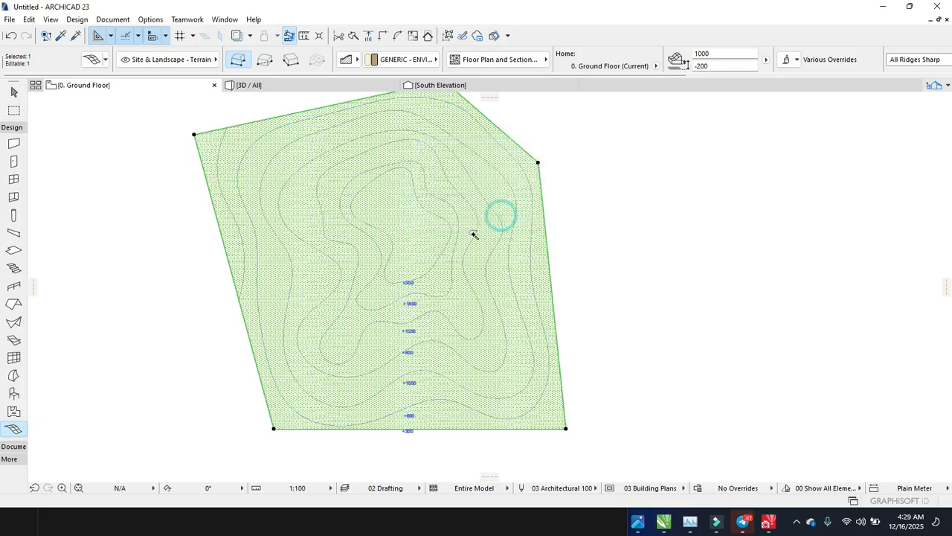
pyautogui.click(246, 273)
pyautogui.click(528, 217)
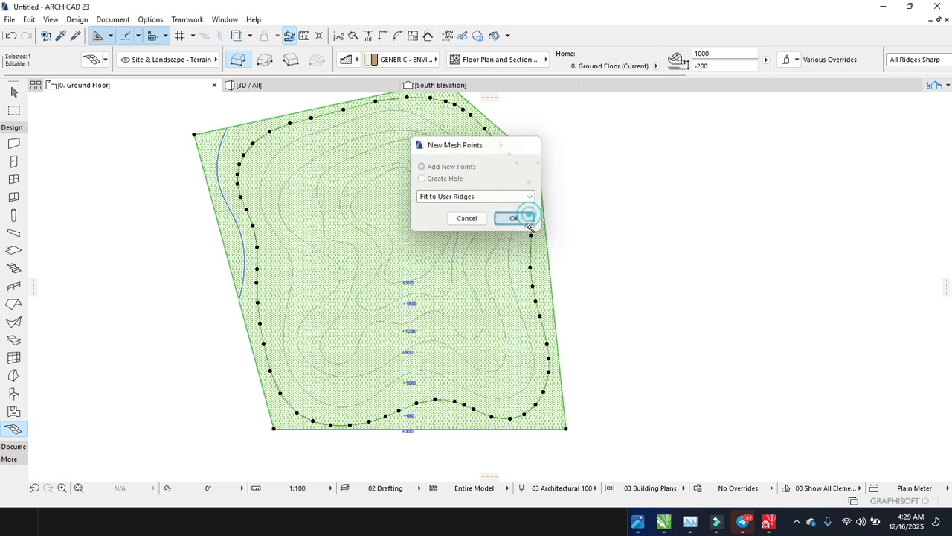
# - Add mesh points along the second, third and fourth closed contours counted from outside, fitted to user ridges
pyautogui.click(531, 379)
pyautogui.click(514, 219)
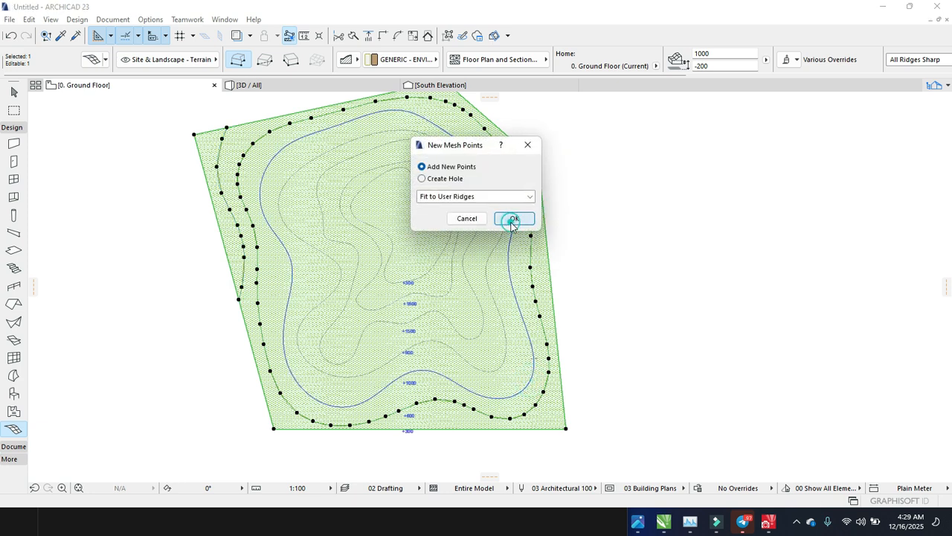
pyautogui.click(505, 352)
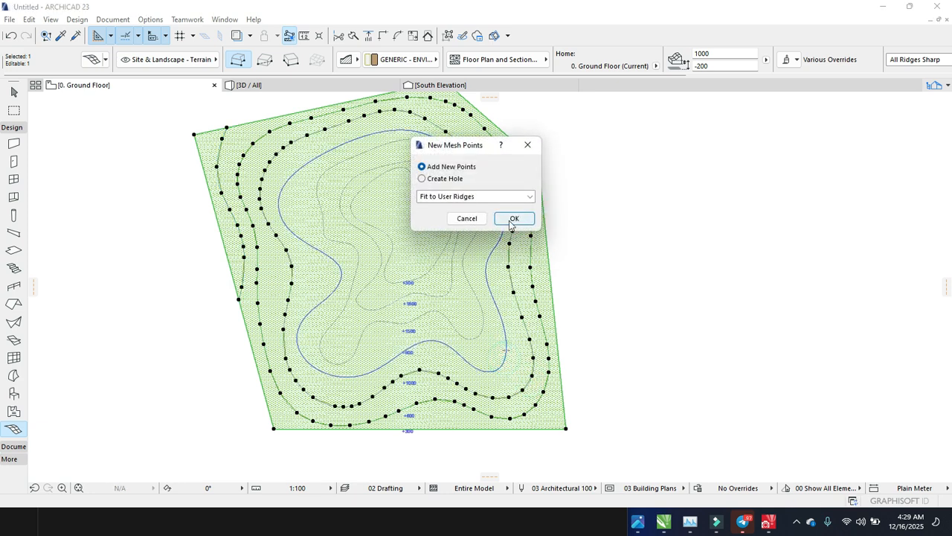
pyautogui.click(512, 221)
pyautogui.click(485, 320)
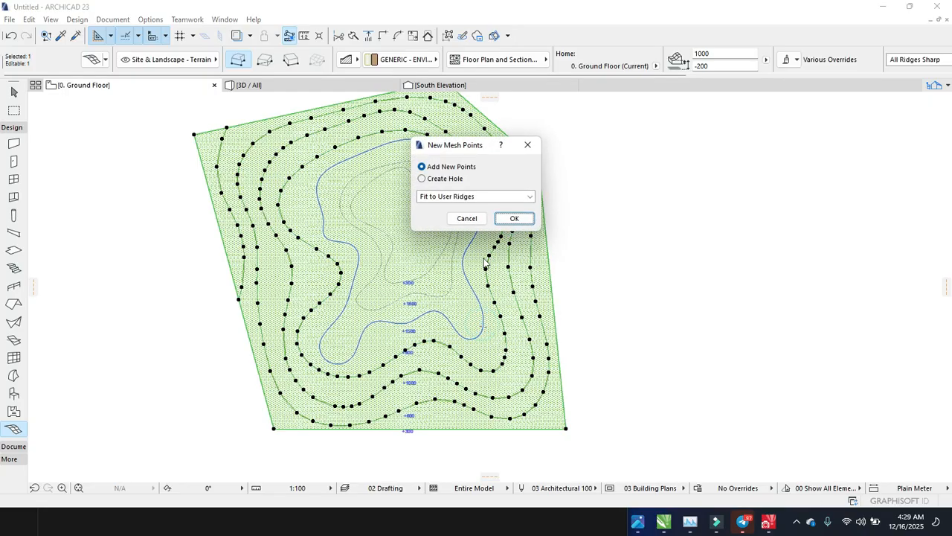
pyautogui.click(513, 218)
# - Add mesh points along the two innermost closed contours, fitted to user ridges, and deselect the mesh
pyautogui.click(452, 290)
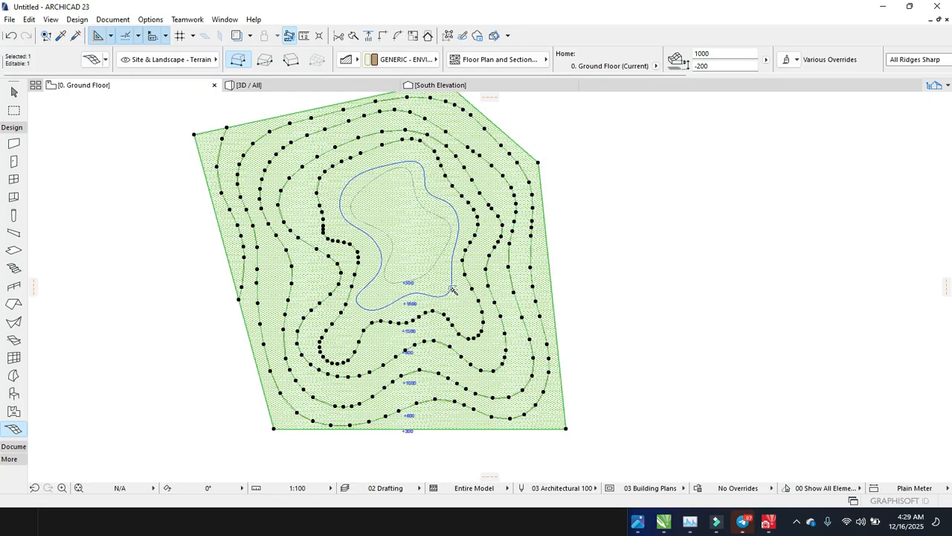
pyautogui.click(452, 290)
pyautogui.click(513, 218)
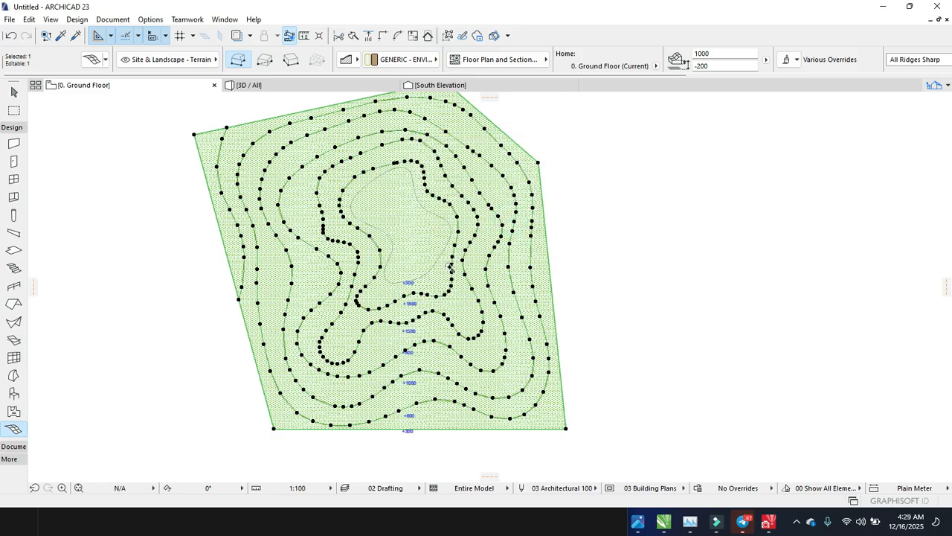
pyautogui.click(438, 258)
pyautogui.click(506, 218)
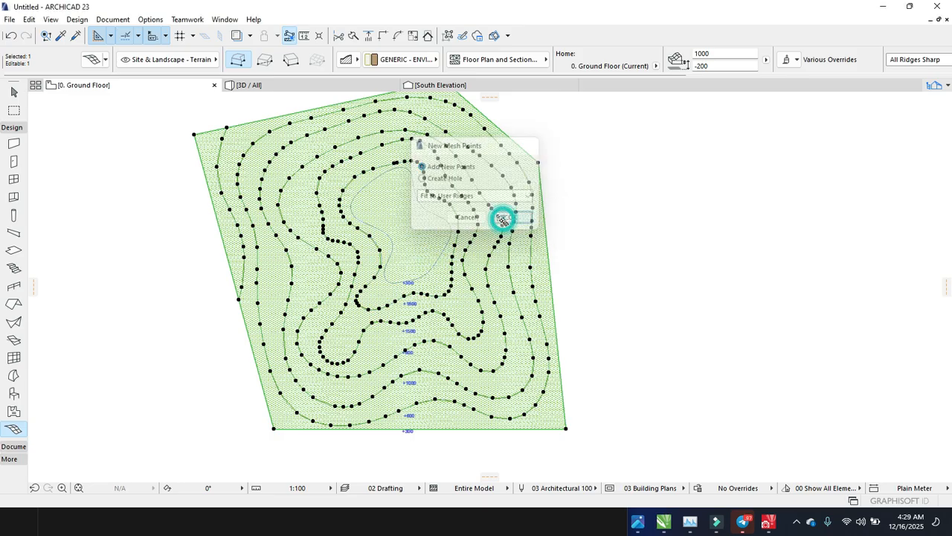
pyautogui.press('Escape')
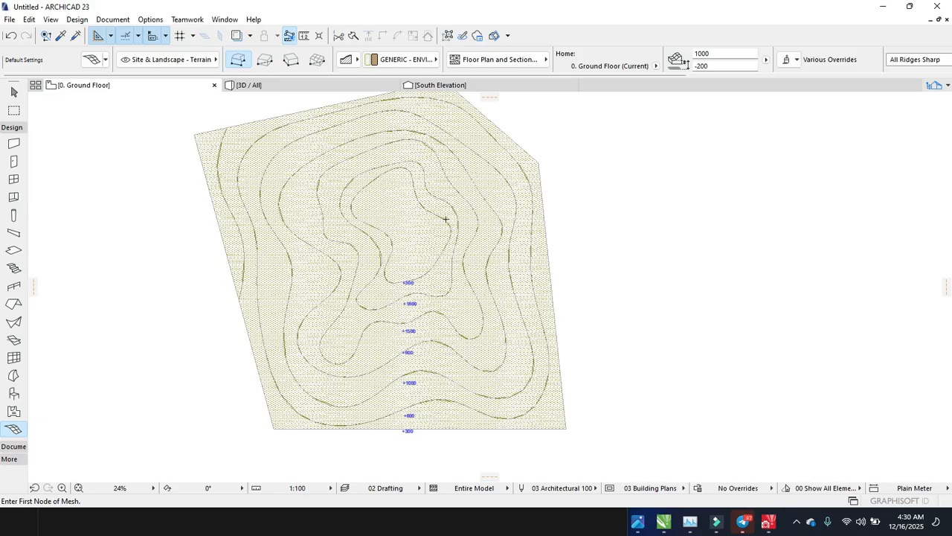
pyautogui.press('Escape')
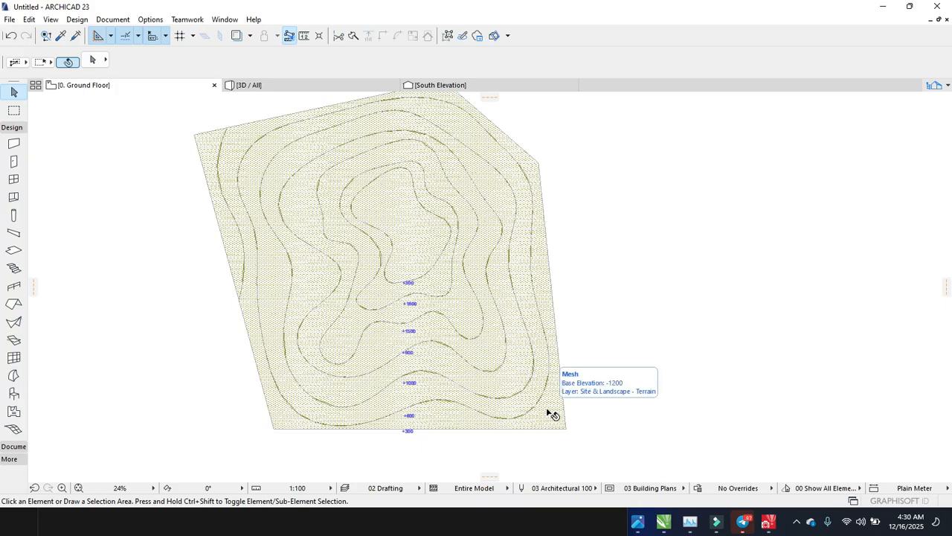
# - Set the mesh's outer boundary points to a height of 300, applied to all
pyautogui.click(547, 409)
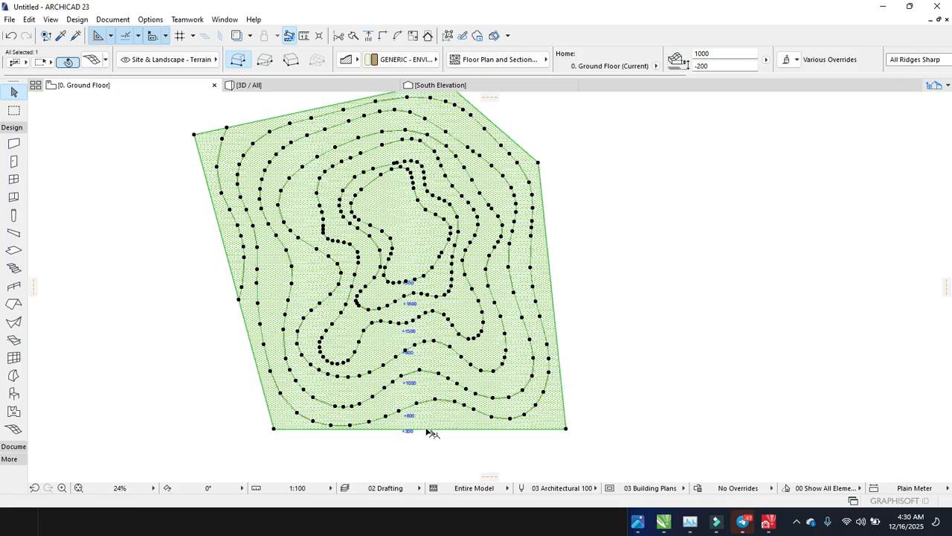
pyautogui.scroll(4, 411, 438)
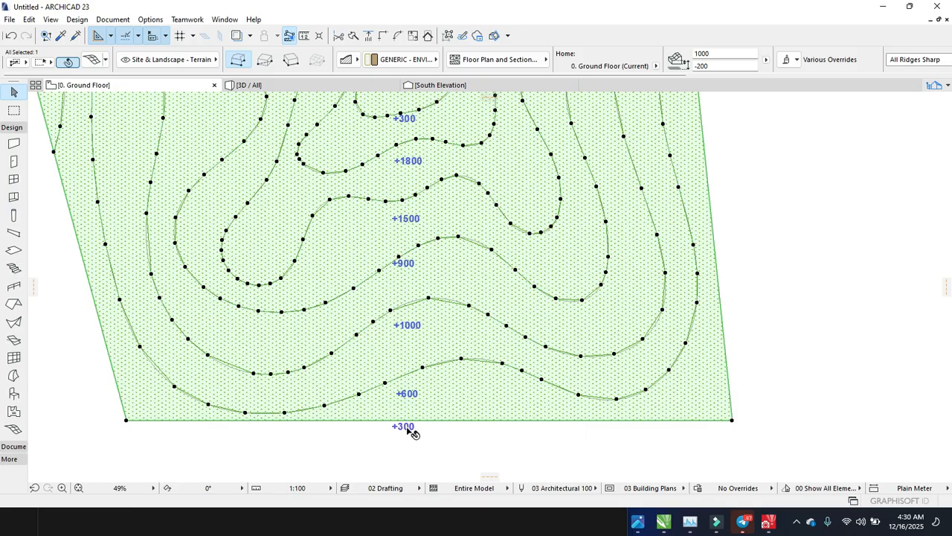
pyautogui.click(733, 421)
pyautogui.write('300')
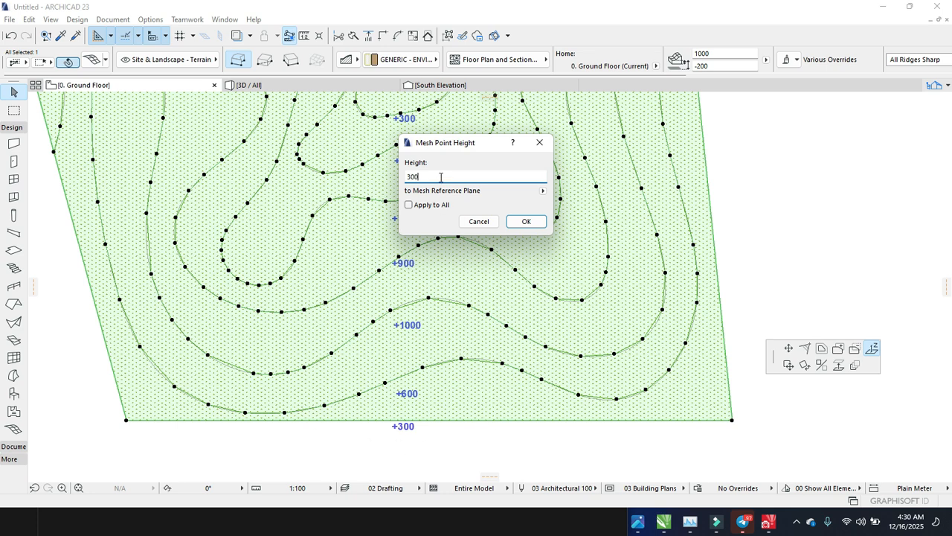
pyautogui.click(432, 205)
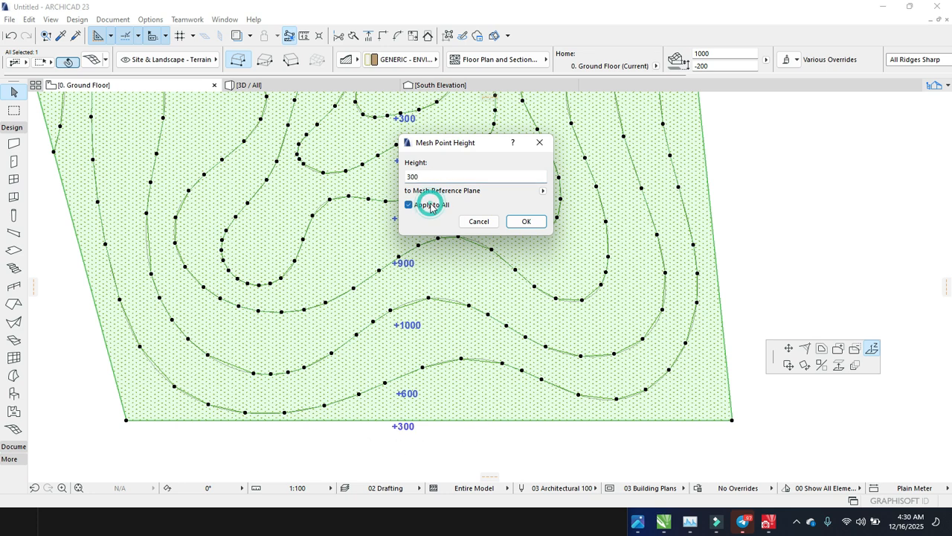
pyautogui.click(528, 222)
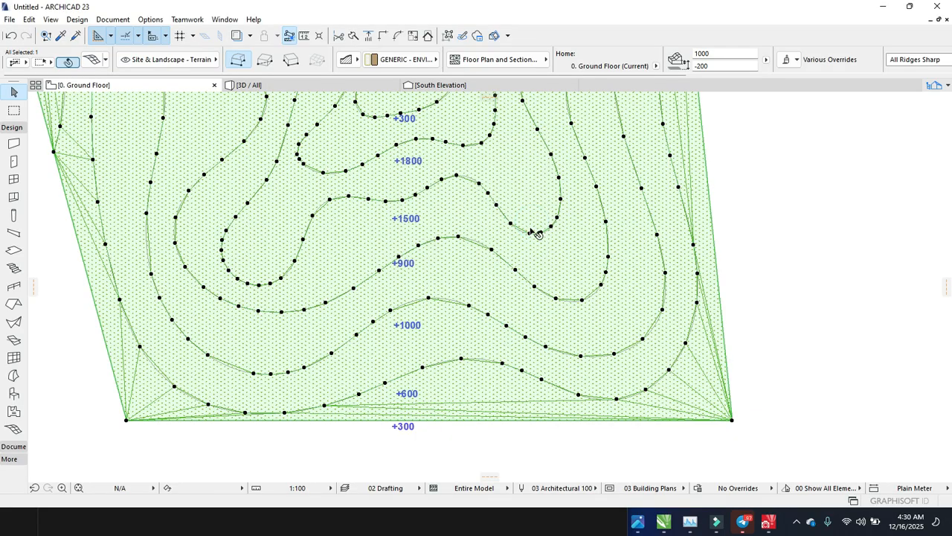
# - Raise all points of the outermost closed contour to 600 and those of the next contour inward to its labelled 1000
pyautogui.click(461, 360)
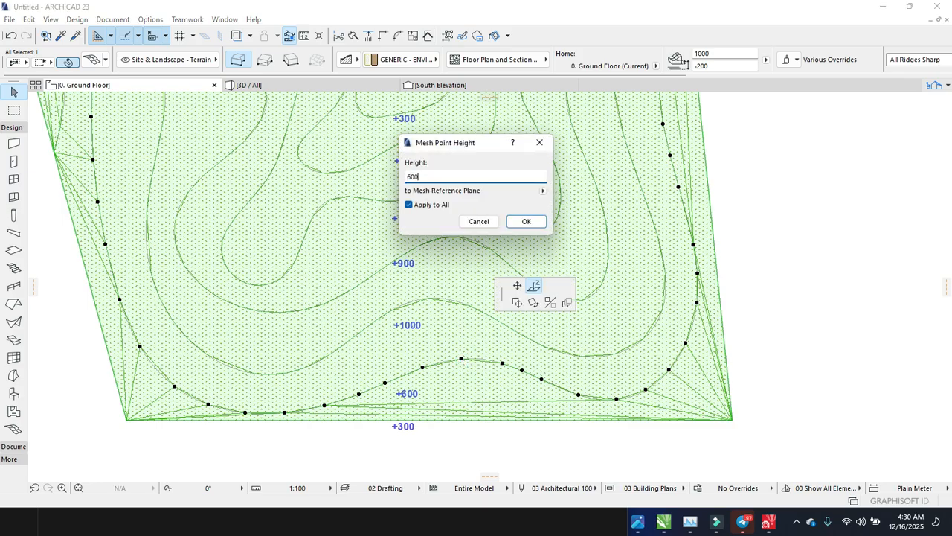
pyautogui.write('600')
pyautogui.press('Return')
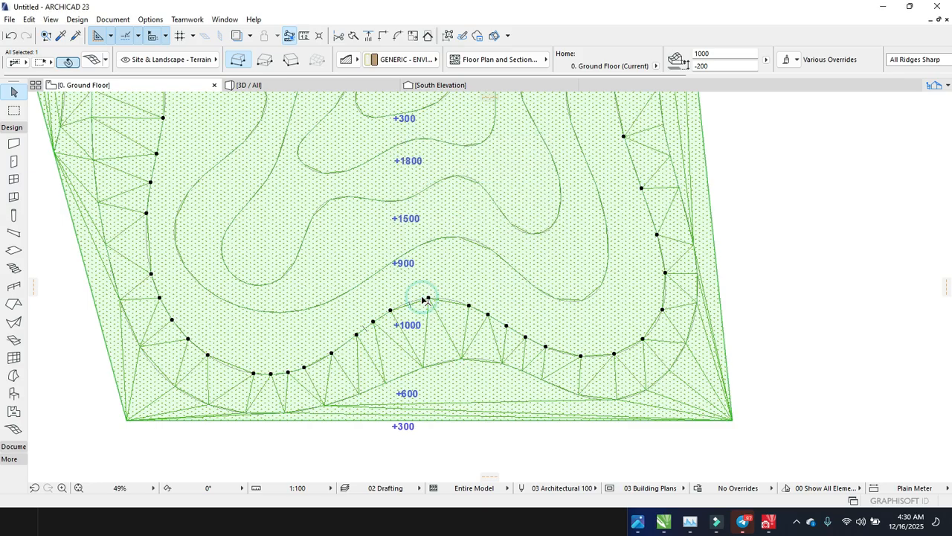
pyautogui.click(428, 299)
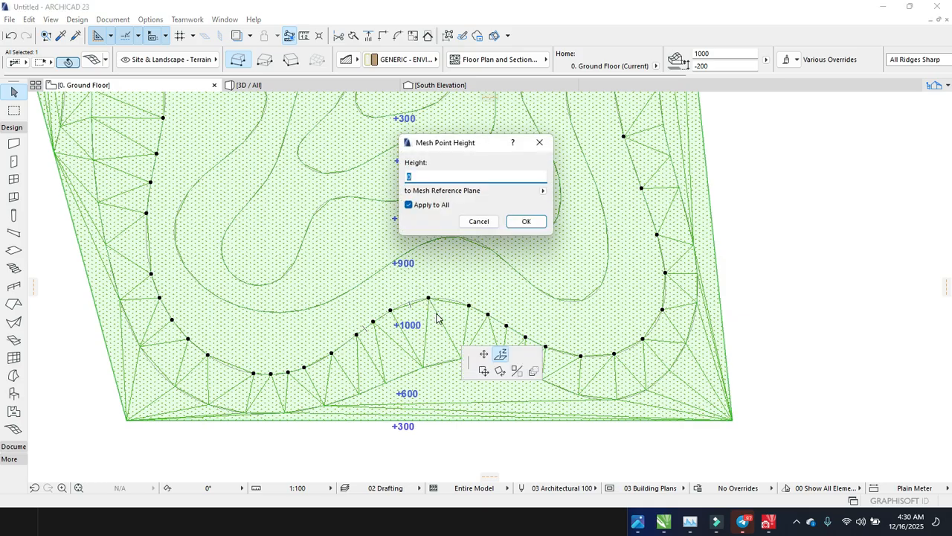
pyautogui.press('Return')
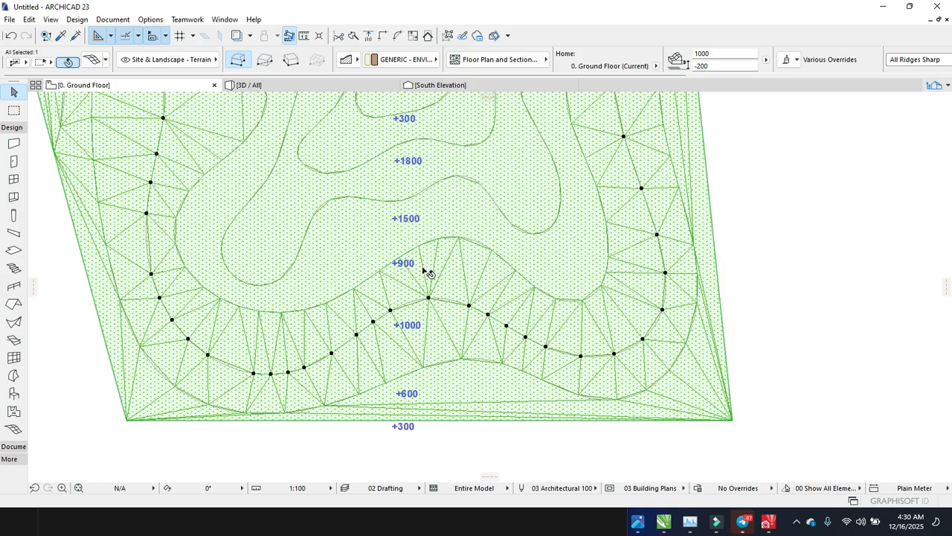
# - Raise all points of the third closed contour from outside to 900 and those of the fourth to its labelled 1500
pyautogui.click(418, 246)
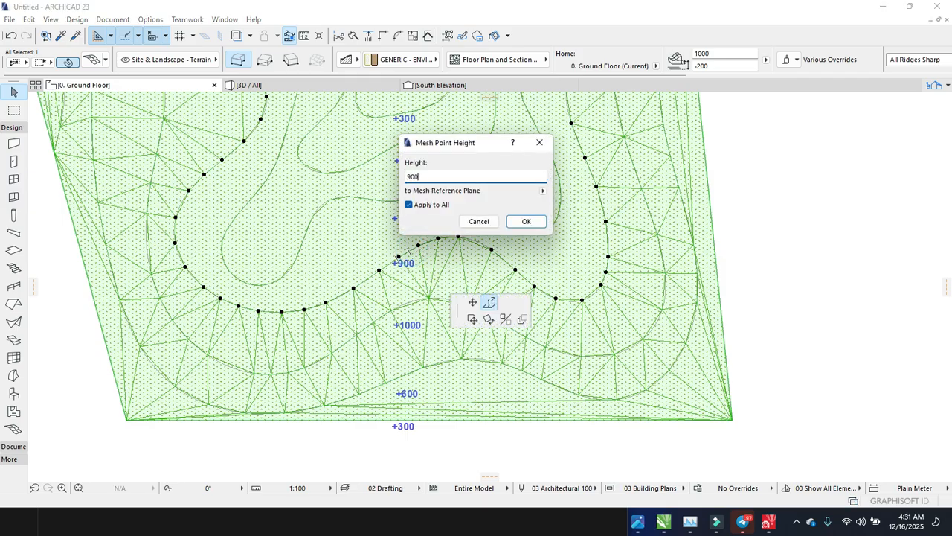
pyautogui.write('900')
pyautogui.press('Return')
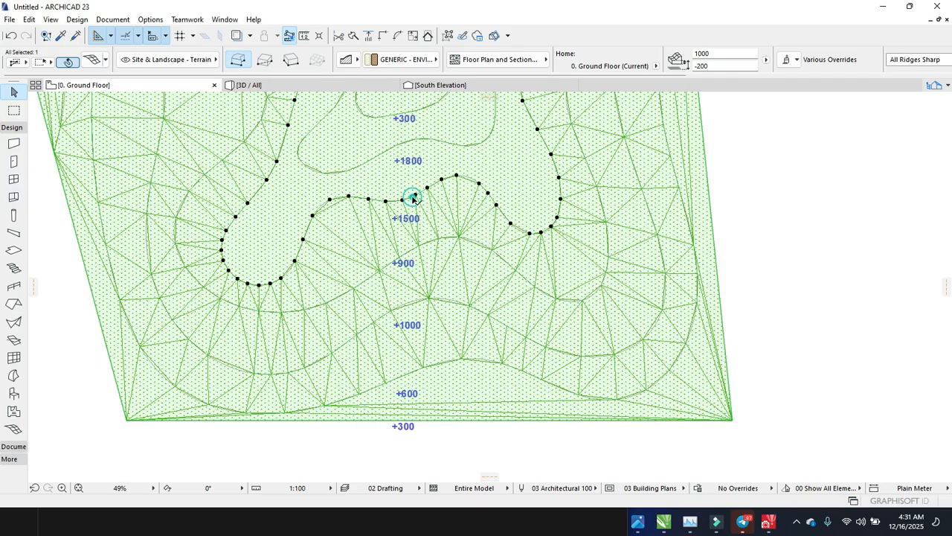
pyautogui.click(413, 199)
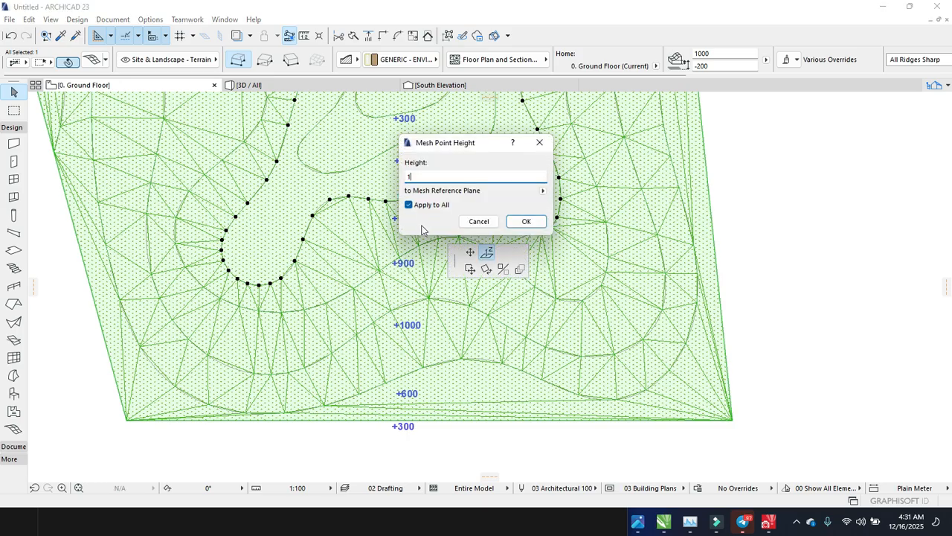
pyautogui.press('Return')
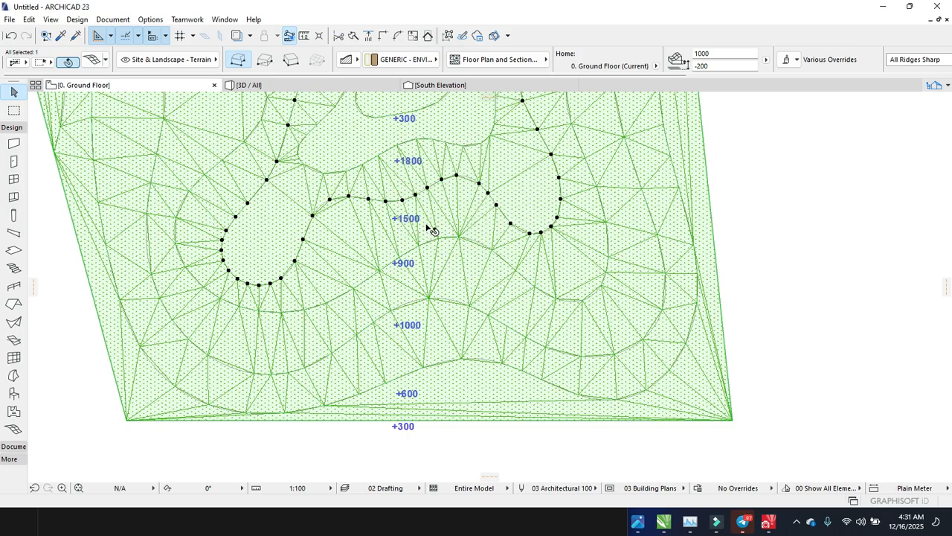
# - Raise all points of the fifth closed contour from outside to 1800 and set those of the innermost contour to 300
pyautogui.click(415, 140)
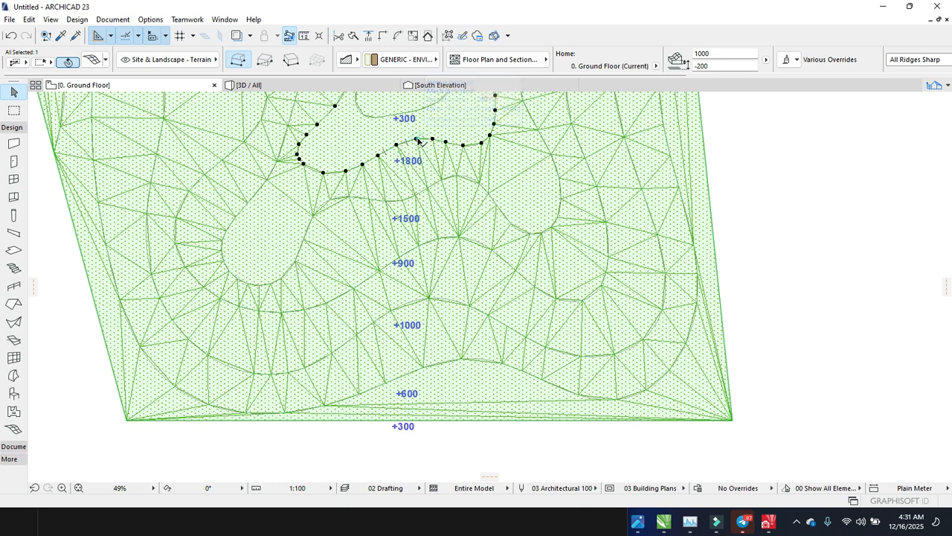
pyautogui.write('1800')
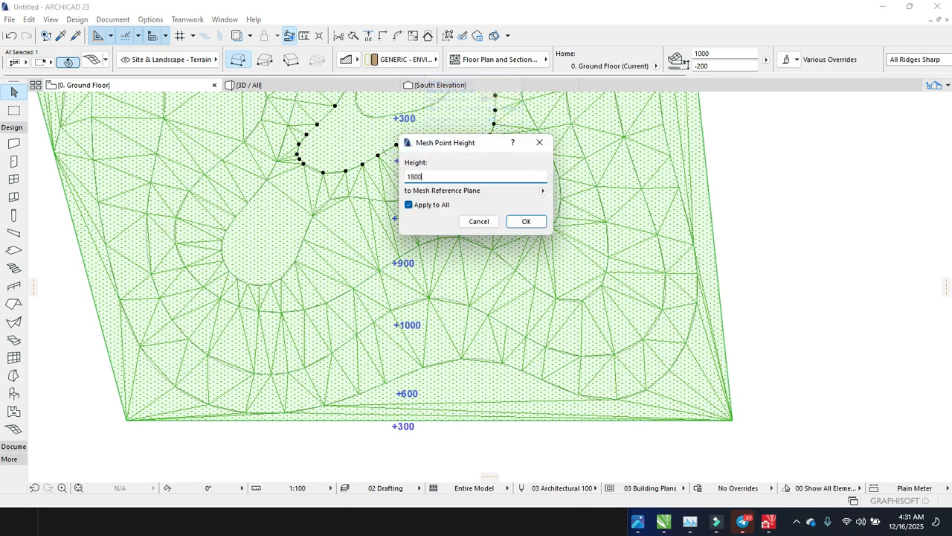
pyautogui.press('Return')
pyautogui.scroll(3, 440, 211)
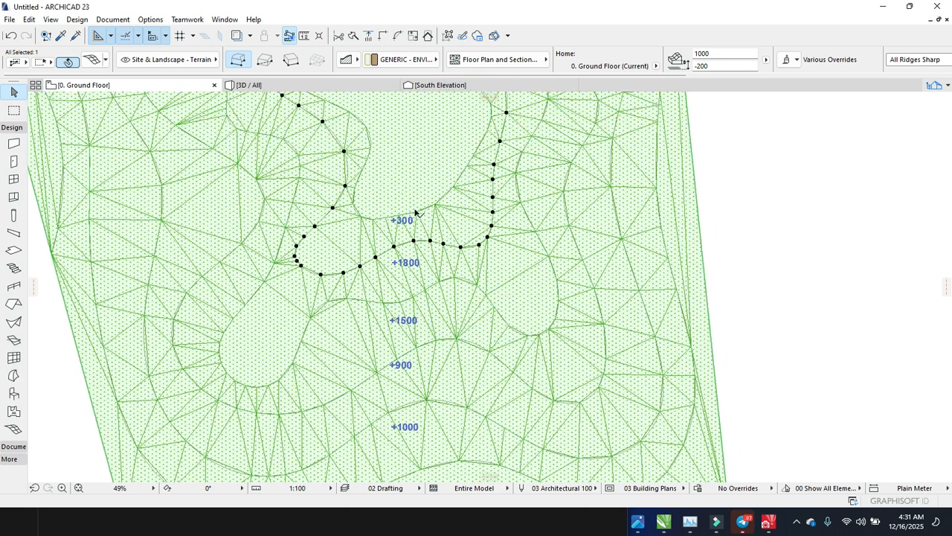
pyautogui.click(417, 217)
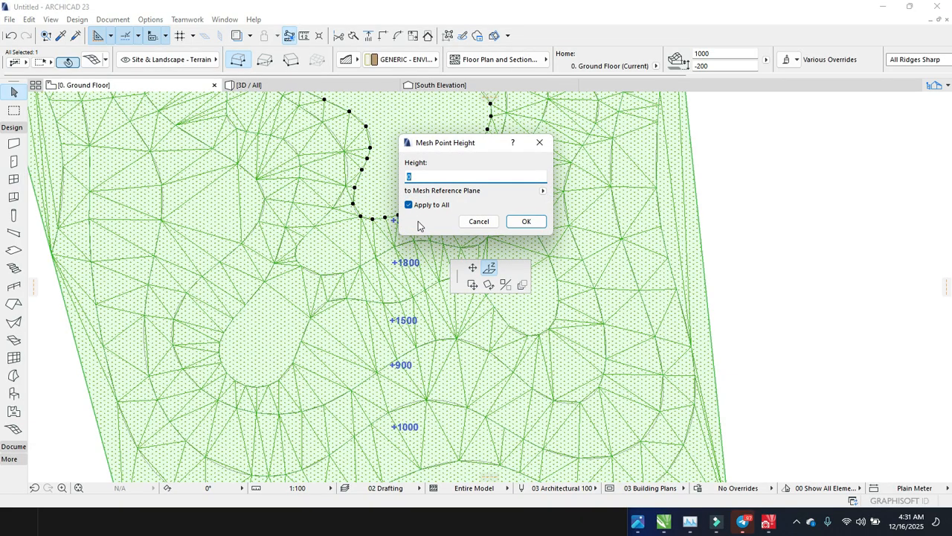
pyautogui.write('300')
pyautogui.press('Return')
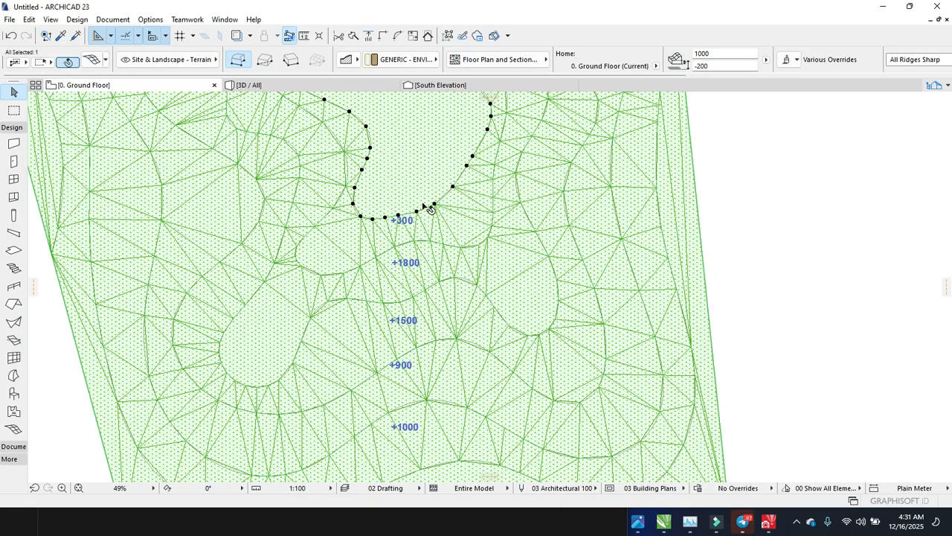
# - Examine the contour layout across the irregular site mesh in plan, from the innermost contour out to the boundary
pyautogui.scroll(3, 420, 223)
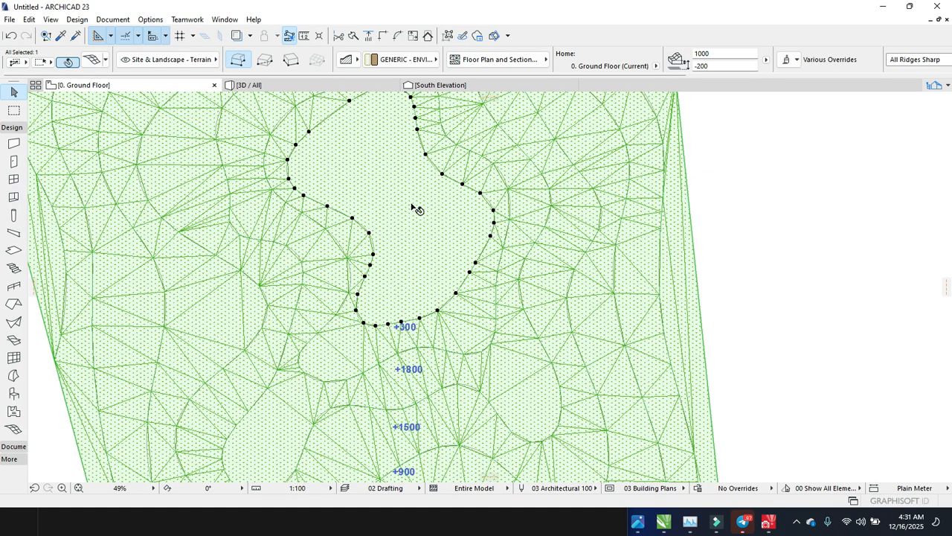
pyautogui.scroll(-2, 414, 211)
pyautogui.scroll(-1, 414, 212)
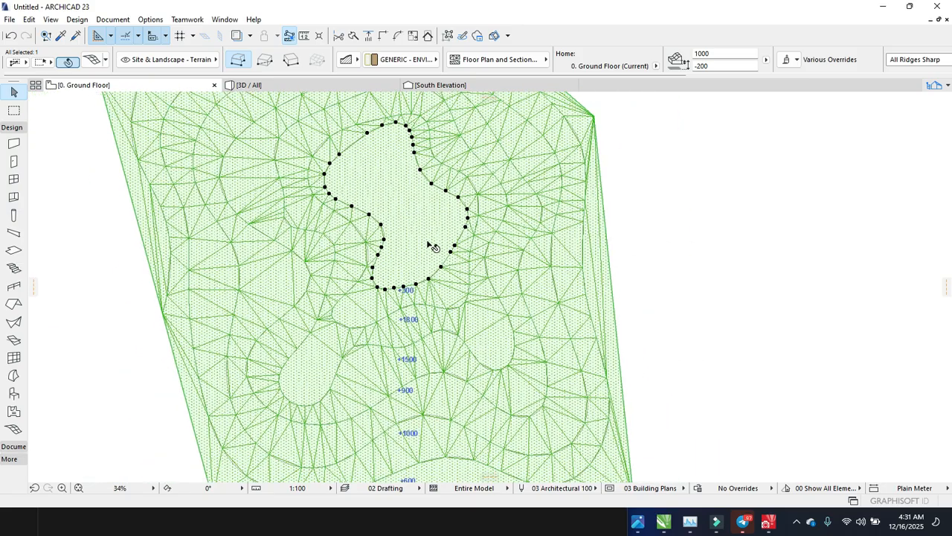
pyautogui.moveTo(423, 337); pyautogui.dragTo(407, 264, button='middle')
pyautogui.moveTo(340, 293); pyautogui.dragTo(399, 363, button='middle')
pyautogui.moveTo(373, 239); pyautogui.dragTo(386, 285, button='middle')
pyautogui.scroll(-2, 314, 210)
pyautogui.moveTo(318, 220); pyautogui.dragTo(284, 219, button='middle')
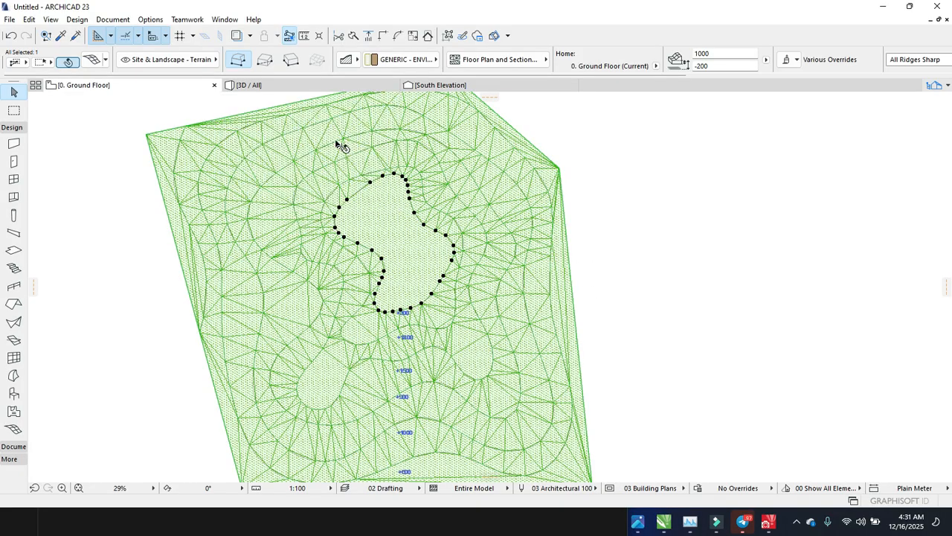
pyautogui.click(174, 164)
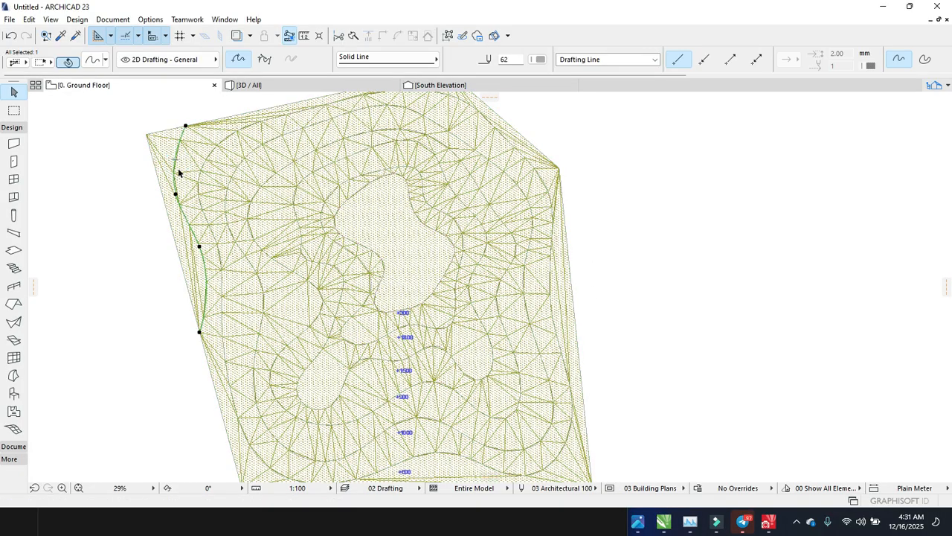
# - Show the model in 3D, orbit to the irregular site terrain and select its mesh to inspect the raised contour points
pyautogui.click(274, 85)
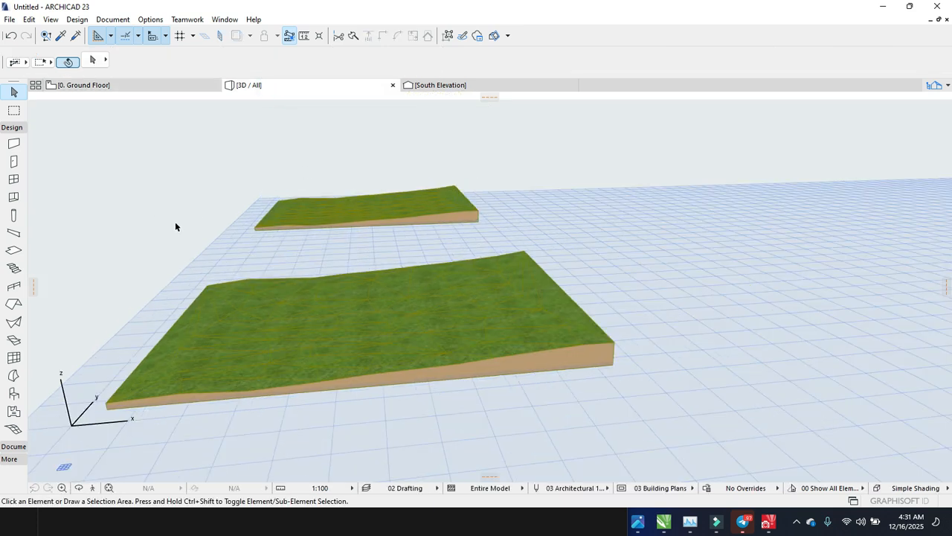
pyautogui.rightClick(176, 222)
pyautogui.click(221, 427)
pyautogui.moveTo(166, 245); pyautogui.dragTo(505, 243)
pyautogui.moveTo(489, 283); pyautogui.dragTo(652, 268)
pyautogui.click(648, 267)
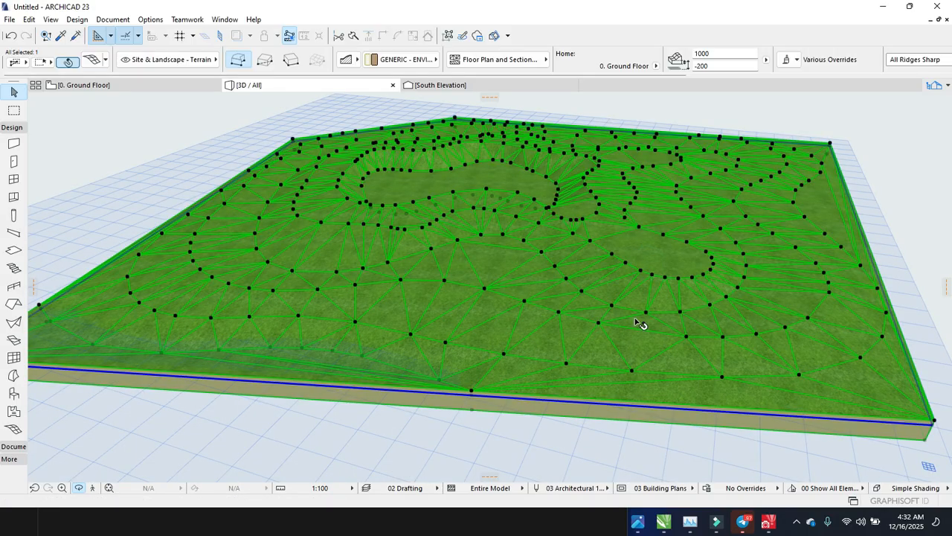
pyautogui.scroll(-1, 272, 380)
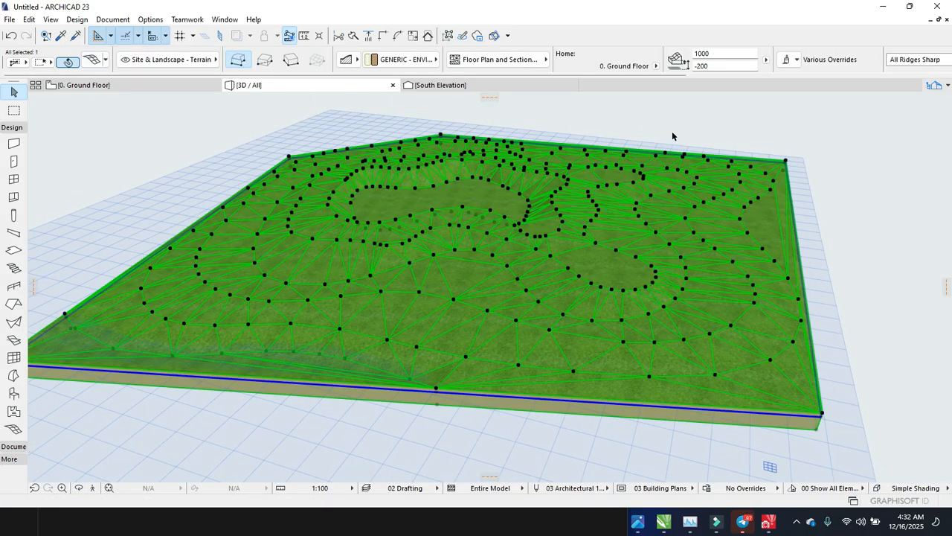
# - Inspect the terrain around the innermost contour up close from several angles in 3D, with the mesh deselected
pyautogui.rightClick(679, 122)
pyautogui.click(733, 325)
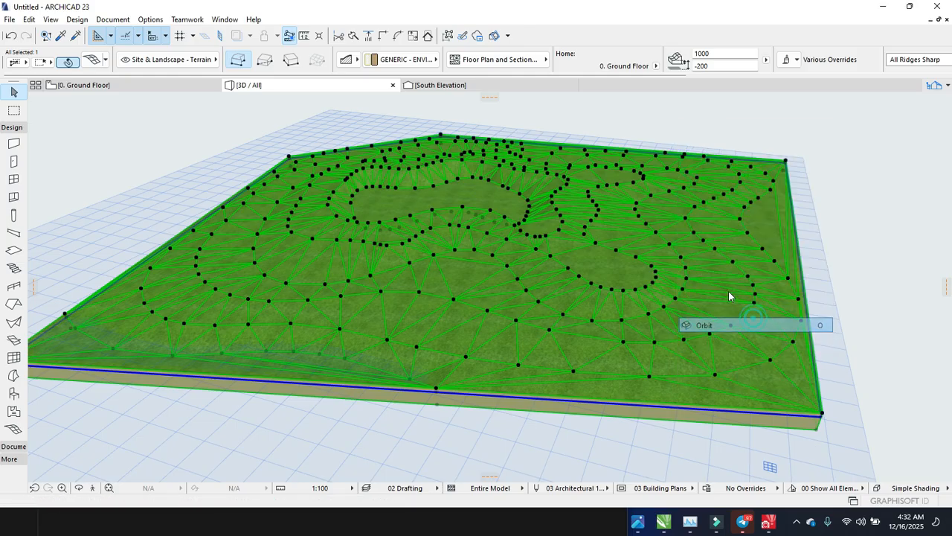
pyautogui.moveTo(655, 187); pyautogui.dragTo(546, 202)
pyautogui.keyDown('shift'); pyautogui.moveTo(549, 195); pyautogui.dragTo(550, 197, button='middle'); pyautogui.keyUp('shift')
pyautogui.scroll(2, 596, 216)
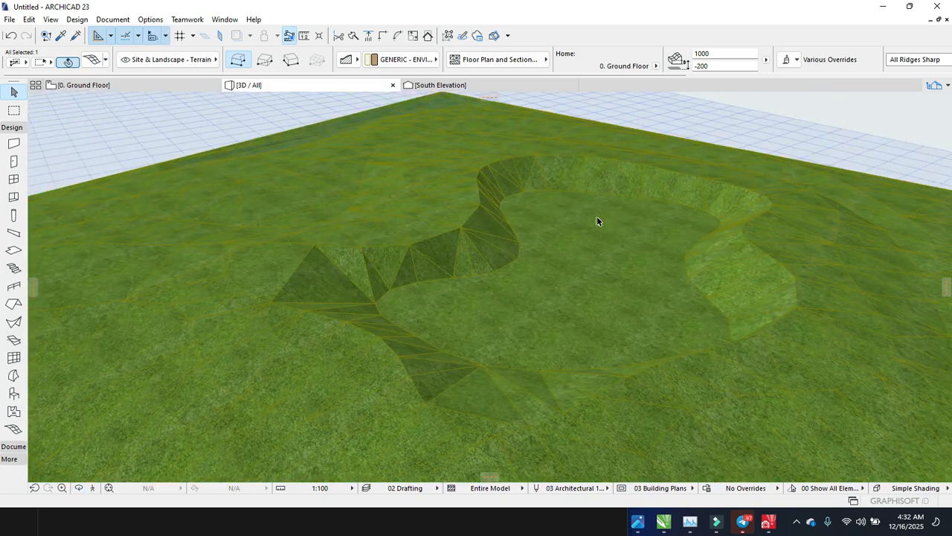
pyautogui.press('Escape')
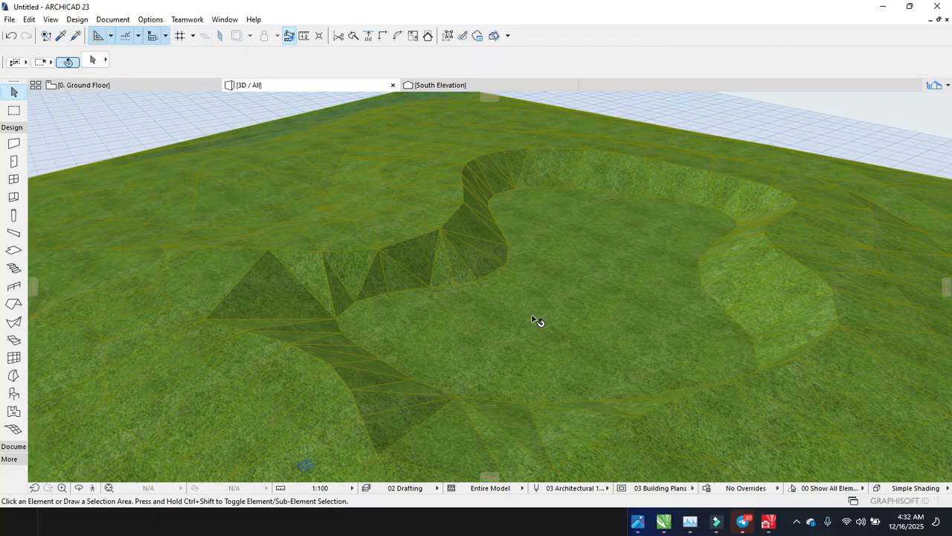
pyautogui.scroll(-2, 529, 245)
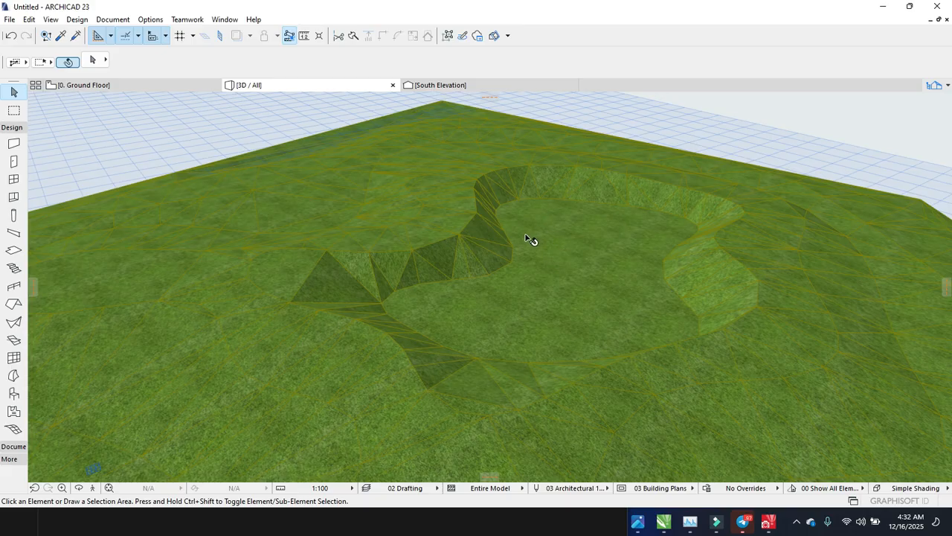
pyautogui.keyDown('shift'); pyautogui.moveTo(533, 245); pyautogui.dragTo(332, 204, button='middle'); pyautogui.keyUp('shift')
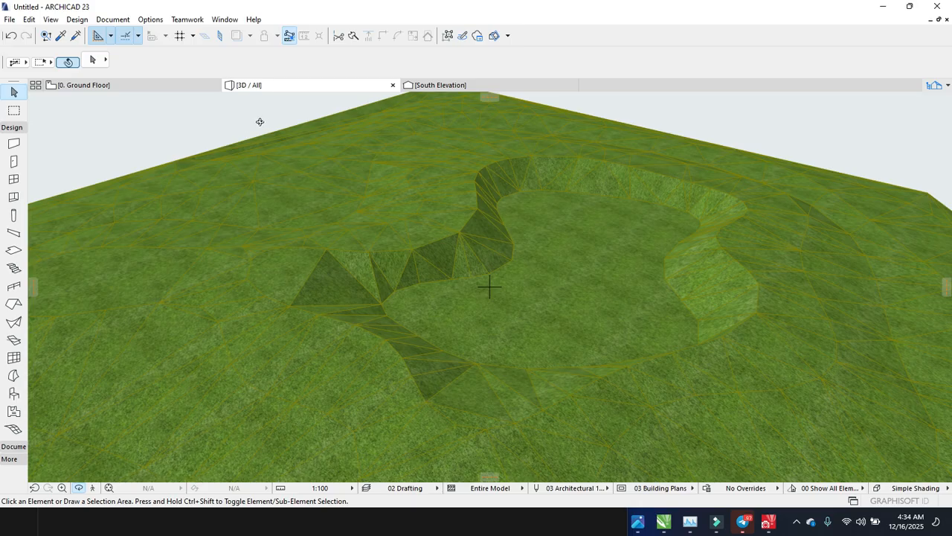
pyautogui.moveTo(692, 190); pyautogui.dragTo(687, 170)
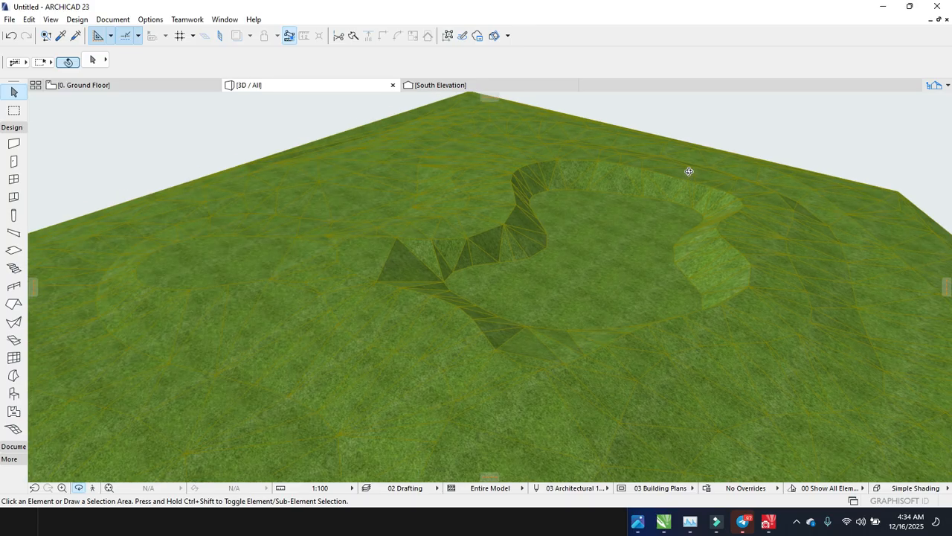